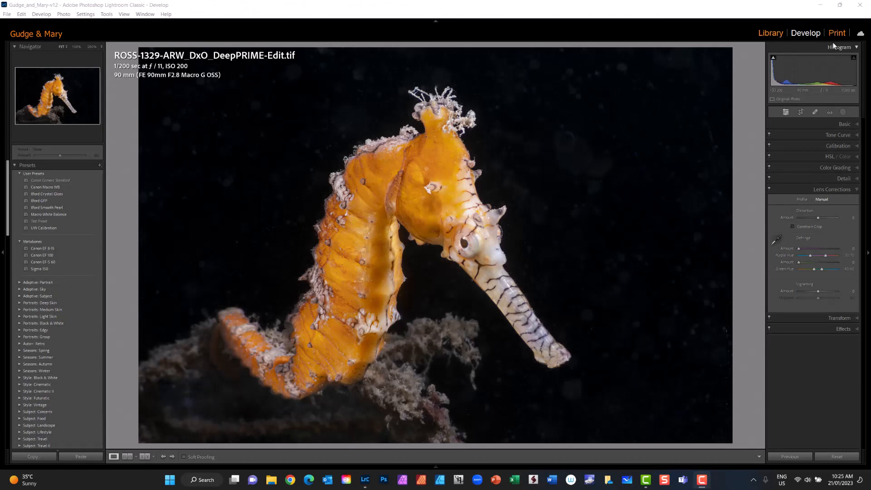
pyautogui.rightClick(468, 168)
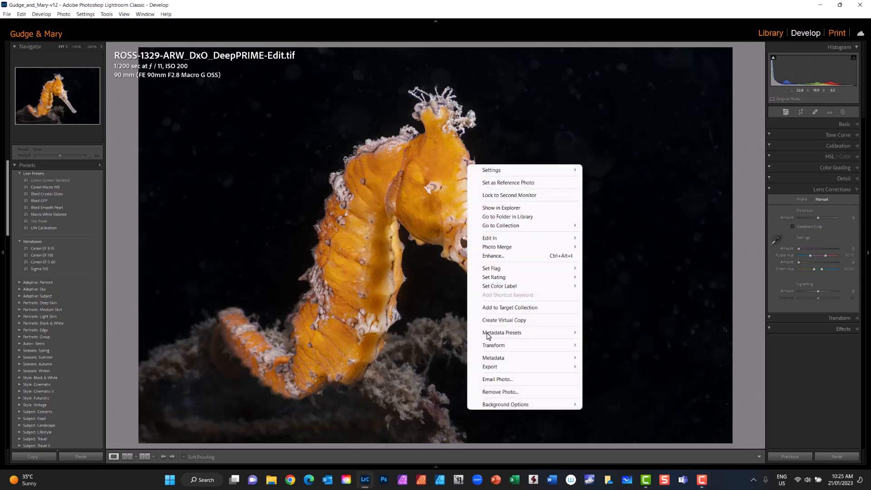
pyautogui.moveTo(491, 367)
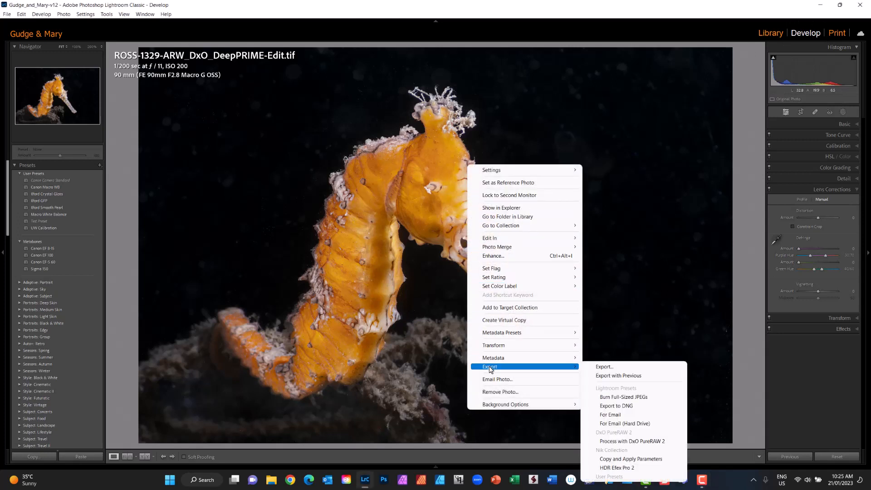
pyautogui.click(605, 368)
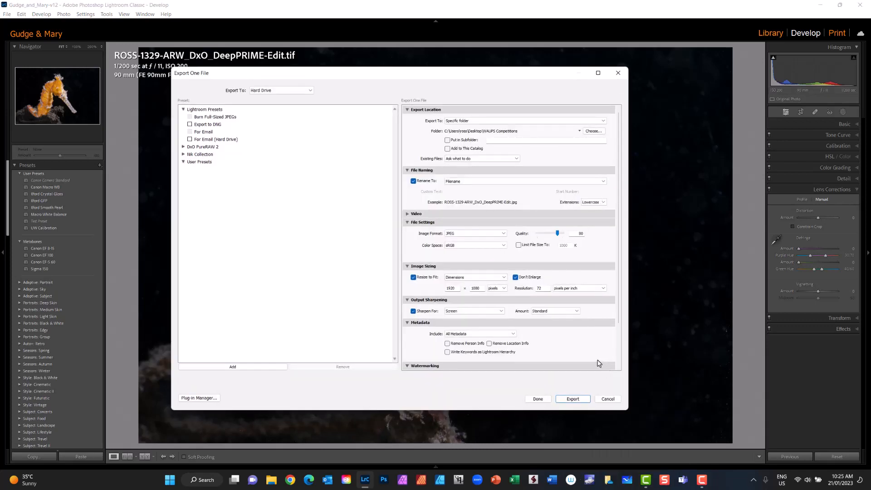
pyautogui.click(604, 400)
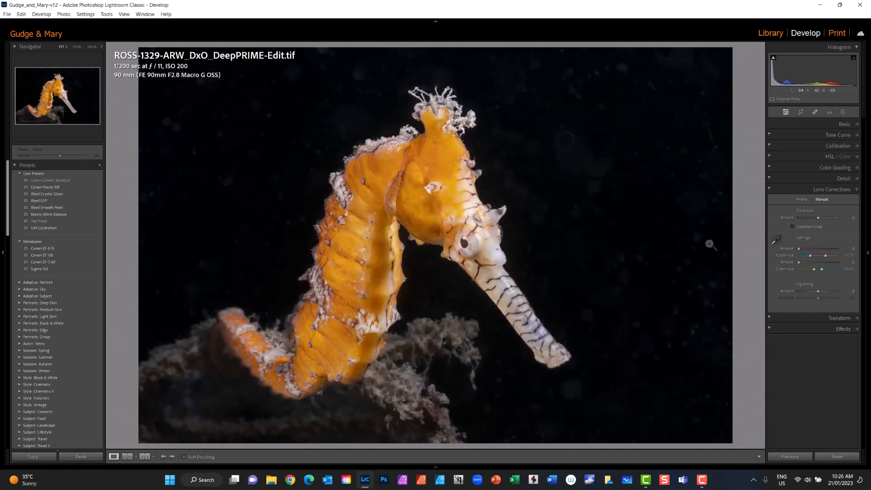
# Show the orange seahorse photo in the Library's Loupe view and open its export settings
pyautogui.click(772, 34)
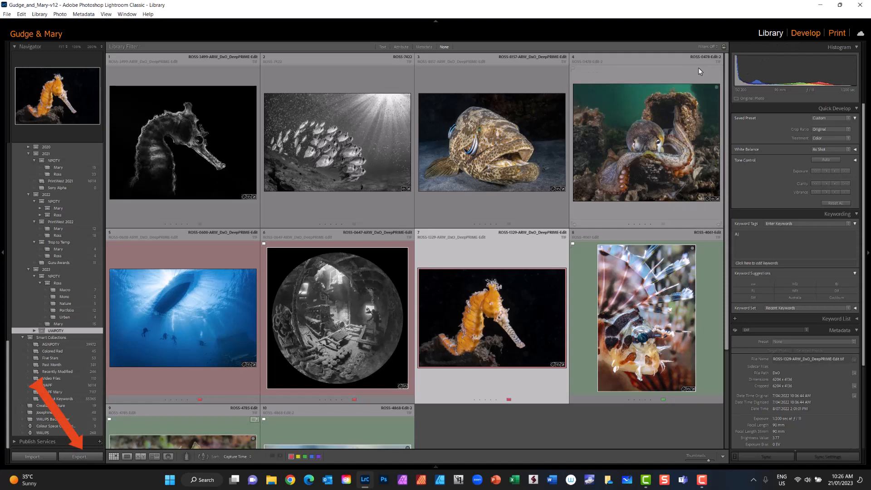
pyautogui.press('e')
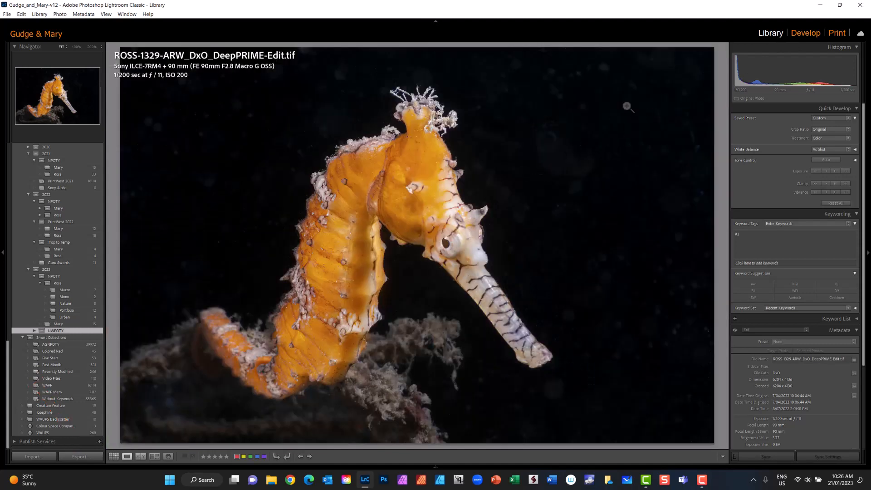
pyautogui.click(74, 456)
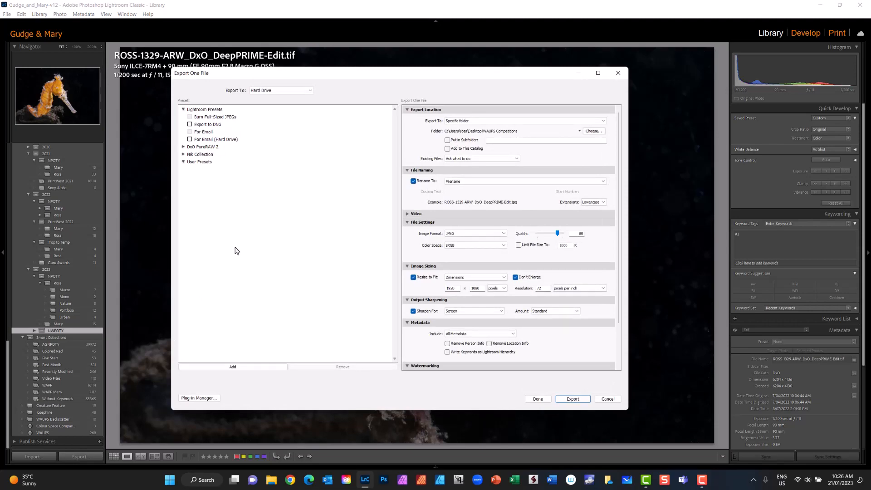
pyautogui.moveTo(352, 77); pyautogui.dragTo(360, 84)
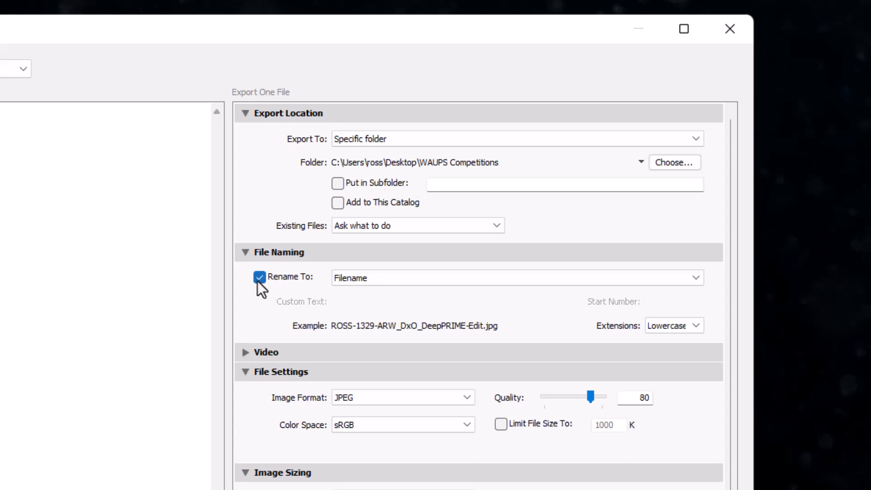
# Open the Filename Template Editor for the export's renaming and clear the existing Filename token
pyautogui.click(356, 277)
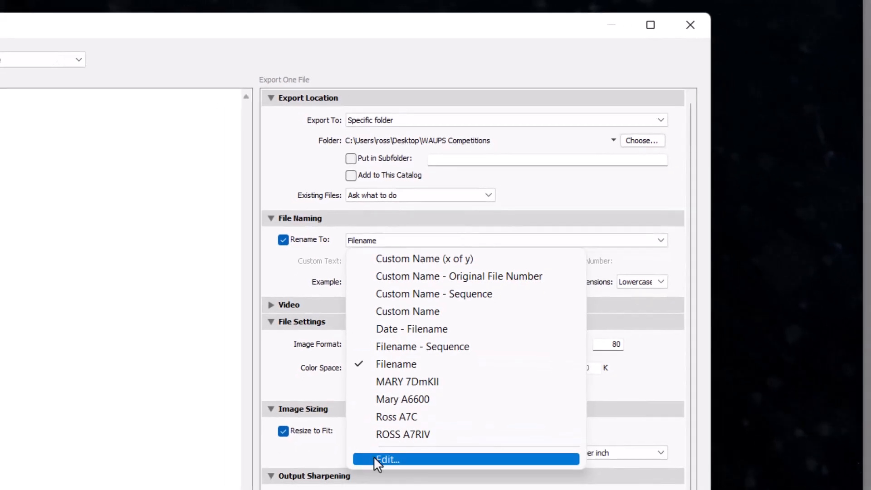
pyautogui.click(375, 458)
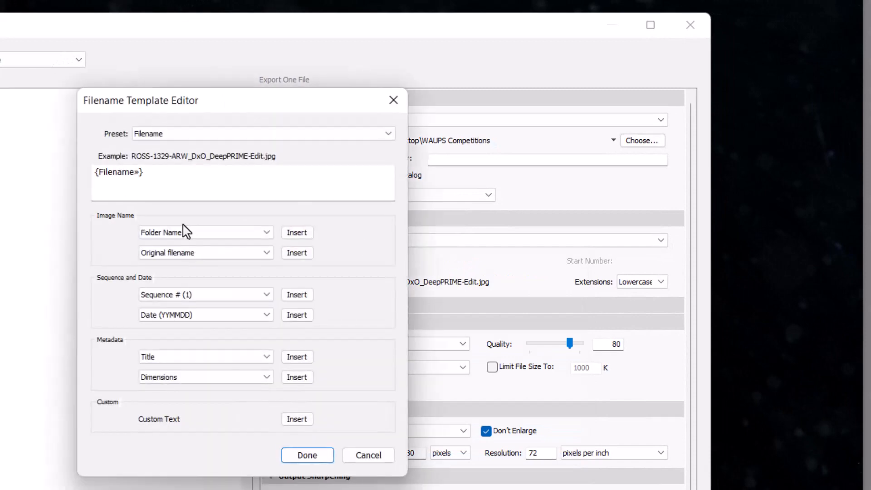
pyautogui.moveTo(152, 171); pyautogui.dragTo(79, 173)
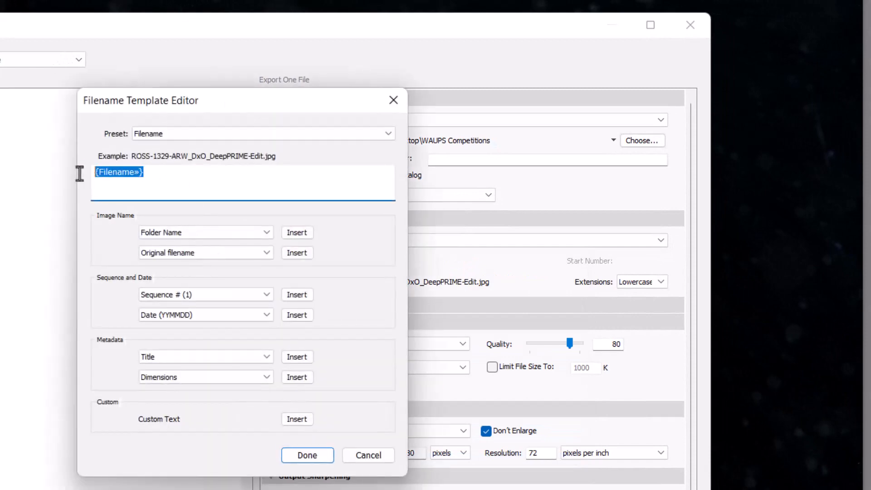
pyautogui.press('BackSpace')
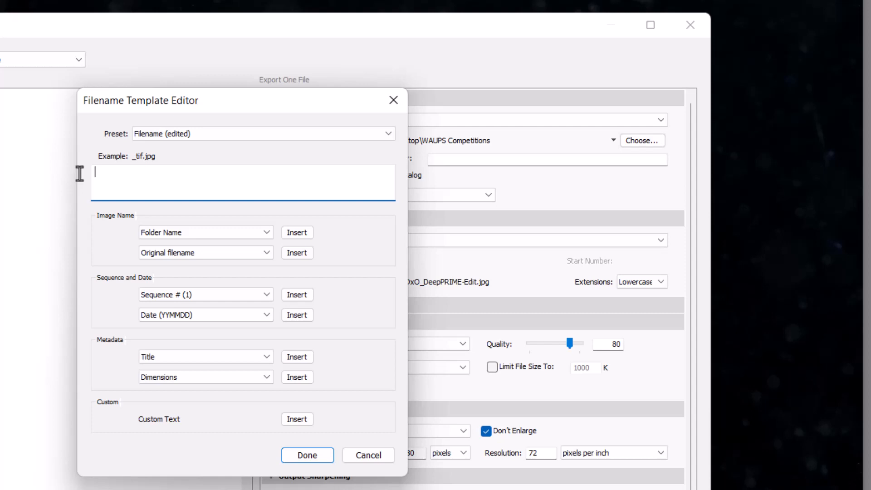
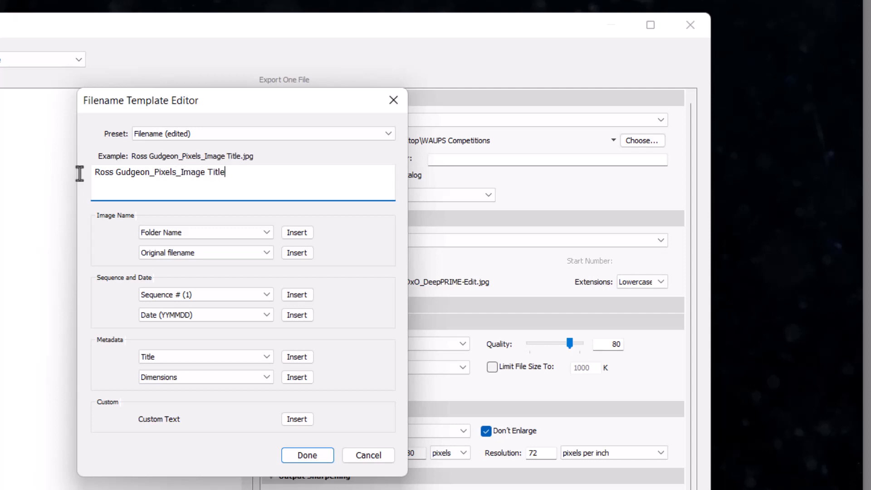
# Enter the photographer's full name followed by "_Pixels_Image Title" as the filename template and accept it
pyautogui.click(306, 456)
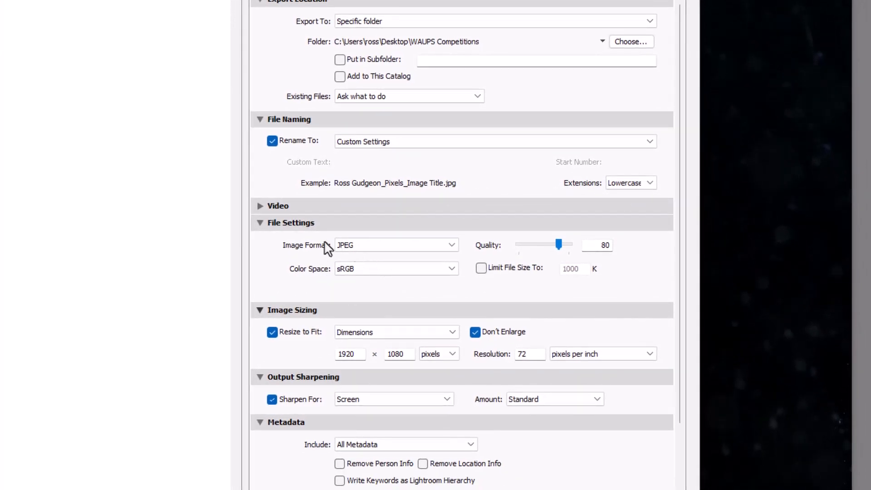
# Choose JPEG as the image format and sRGB as the color space for the export
pyautogui.click(451, 248)
pyautogui.click(377, 262)
pyautogui.click(359, 270)
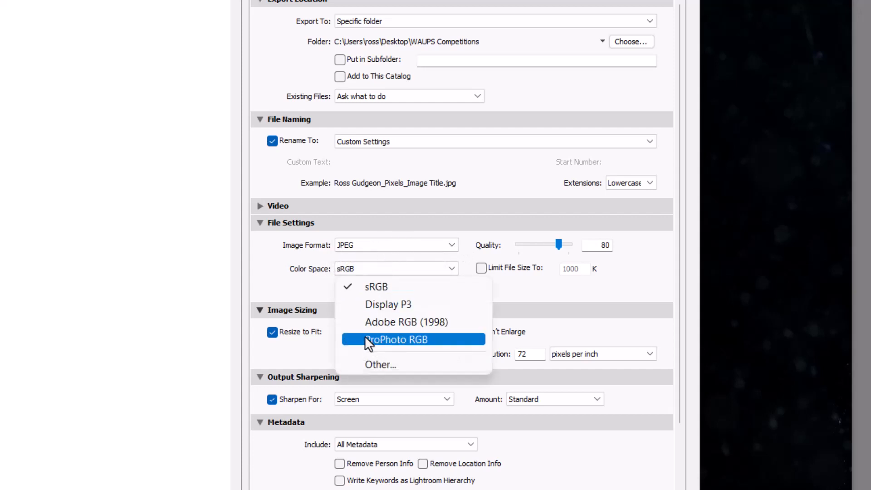
pyautogui.click(376, 287)
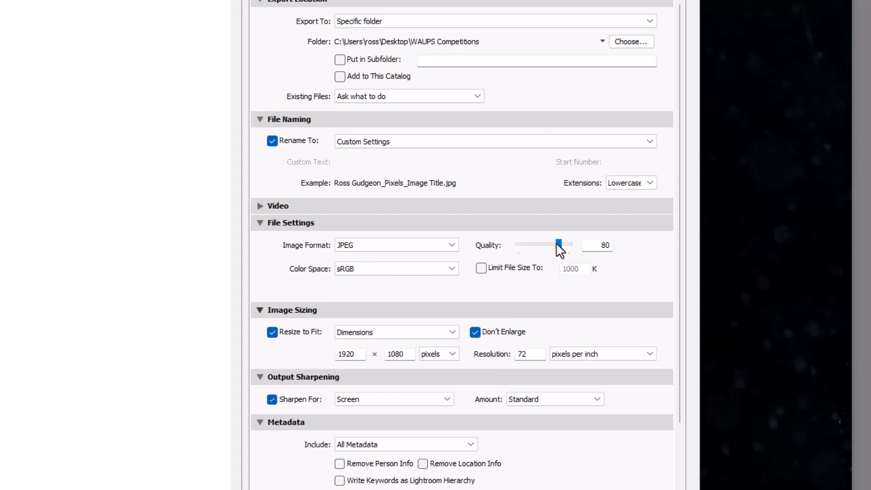
# Try out different JPEG quality levels and set the quality to 80
pyautogui.moveTo(558, 243); pyautogui.dragTo(577, 248)
pyautogui.moveTo(568, 242); pyautogui.dragTo(558, 243)
pyautogui.doubleClick(585, 244)
pyautogui.write('80')
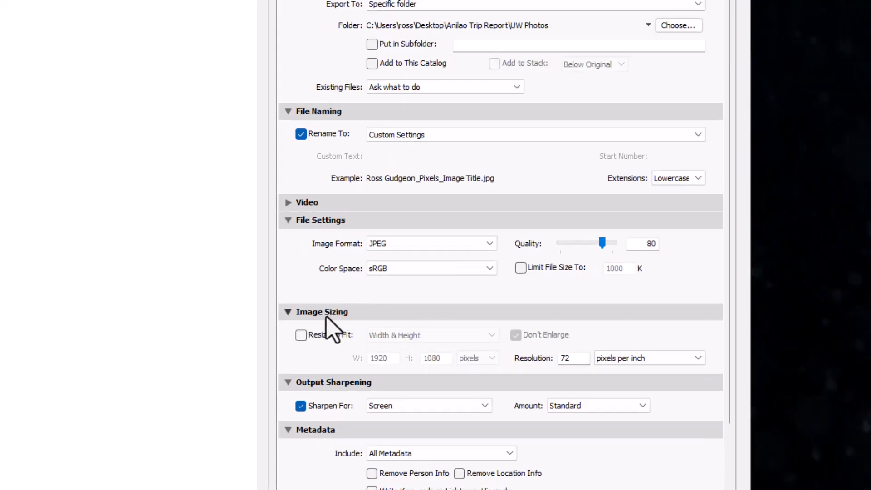
# Enable Resize to Fit using Width & Height and set the output sharpening for Screen
pyautogui.click(301, 337)
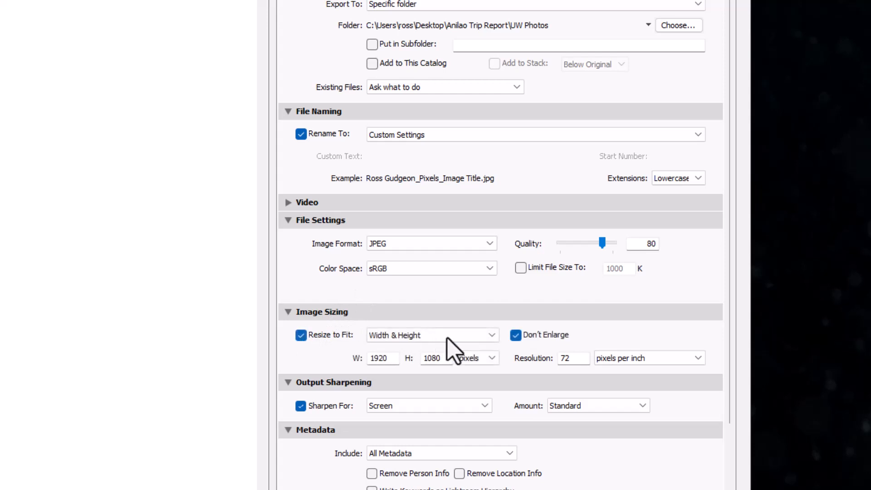
pyautogui.click(490, 335)
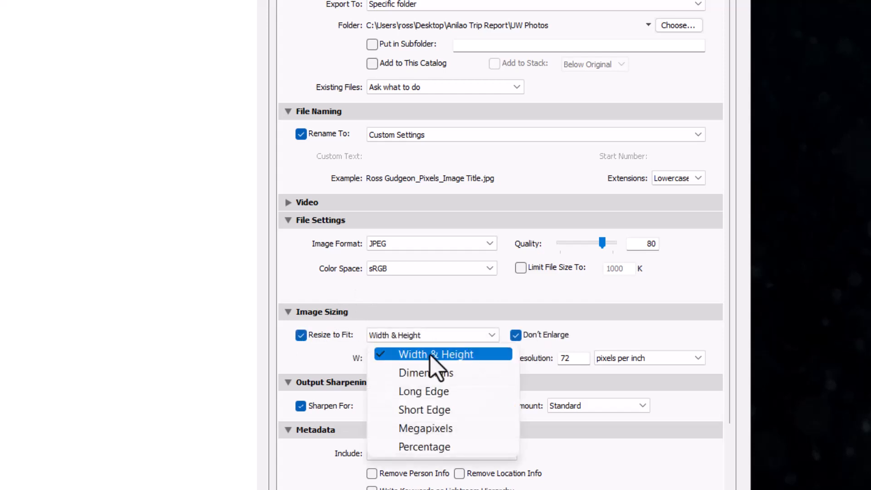
pyautogui.click(430, 357)
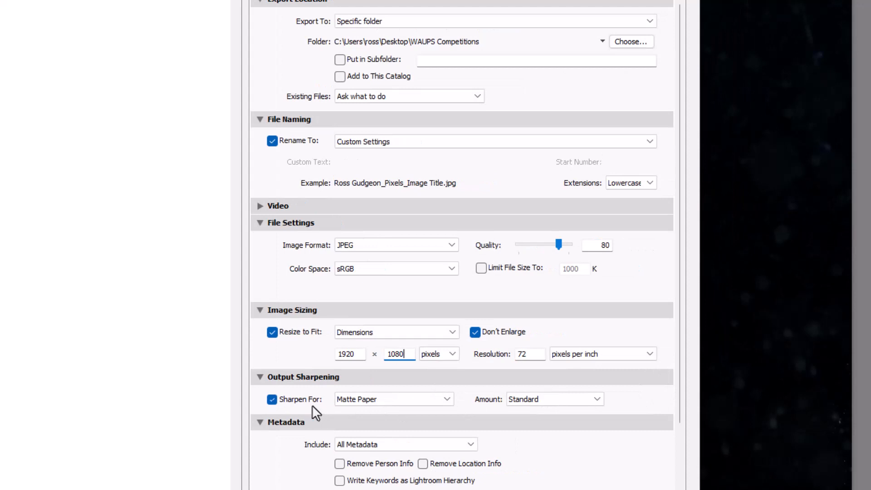
pyautogui.click(381, 418)
# Include All Metadata in the file and export the photo
pyautogui.scroll(-3, 570, 431)
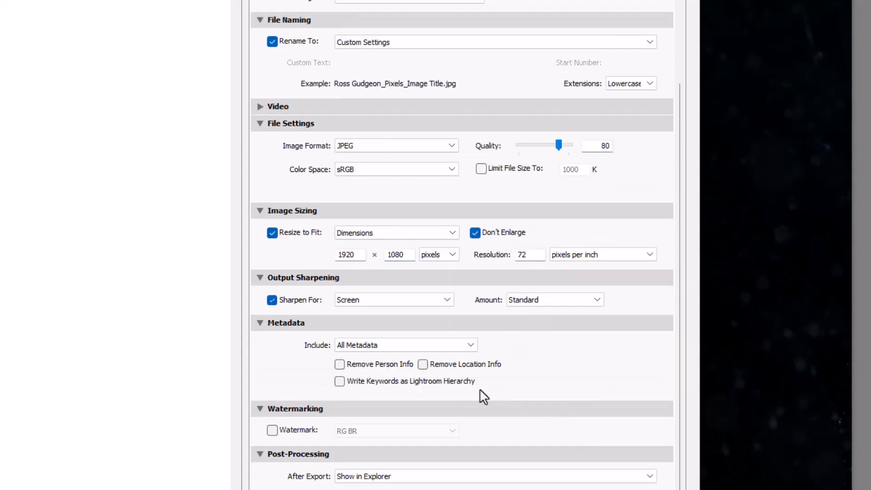
pyautogui.click(384, 350)
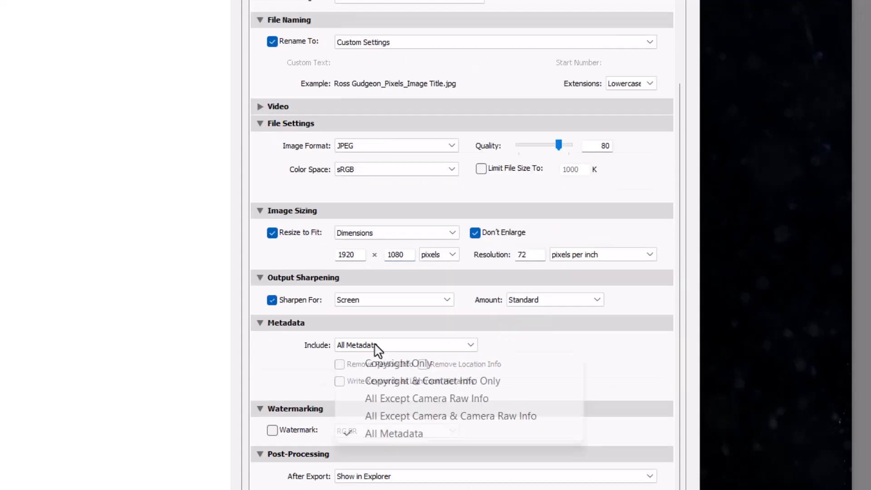
pyautogui.click(384, 432)
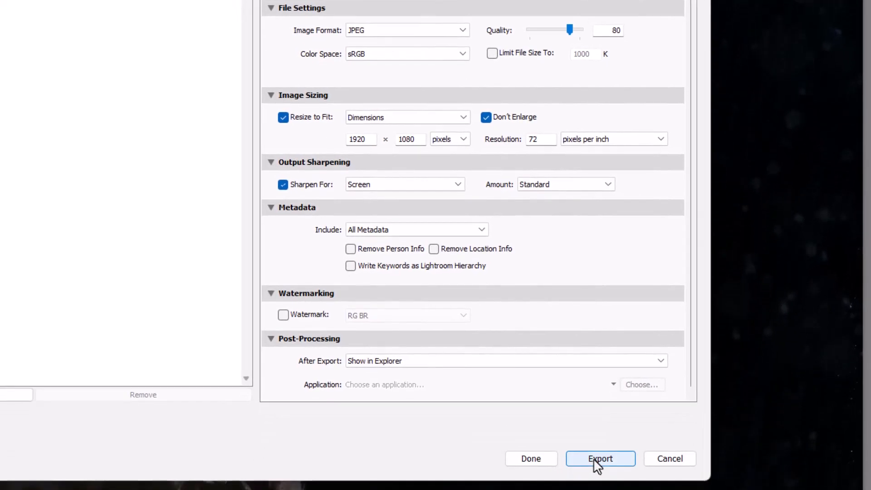
pyautogui.click(598, 458)
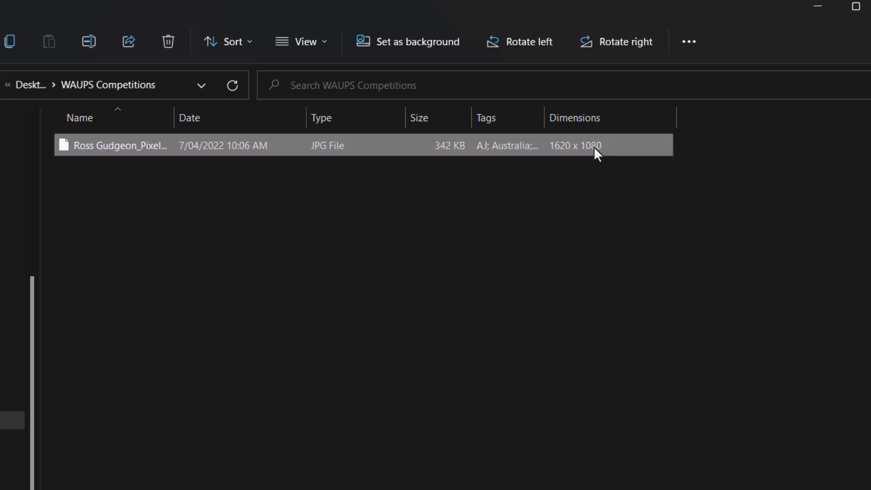
# Examine the exported JPG's detailed properties in File Explorer, including its dimensions, resolution and color representation, and return to Lightroom Classic
pyautogui.rightClick(248, 146)
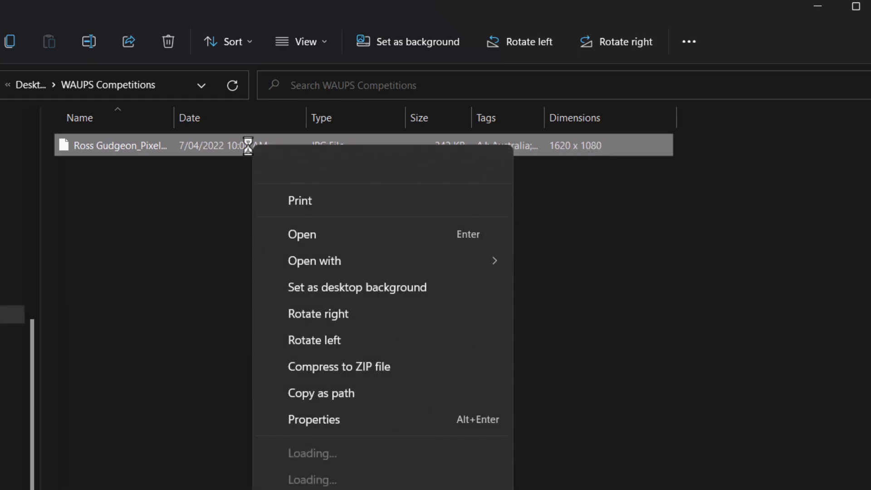
pyautogui.click(301, 417)
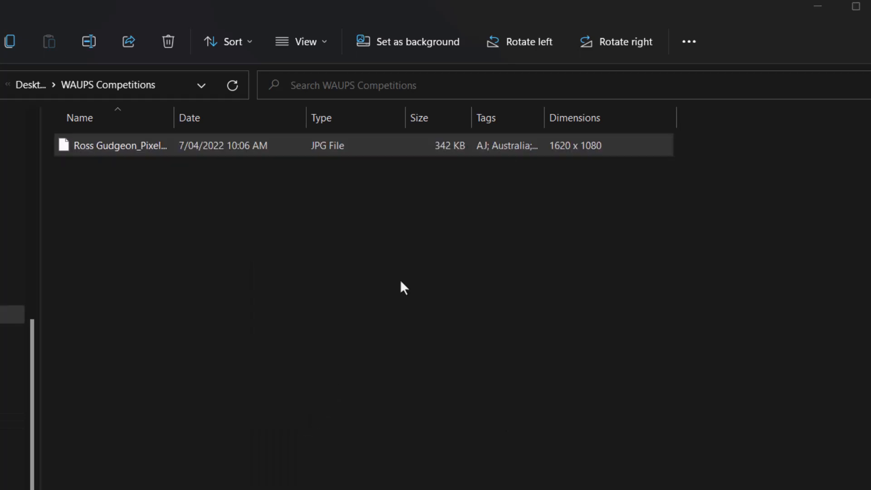
pyautogui.click(369, 104)
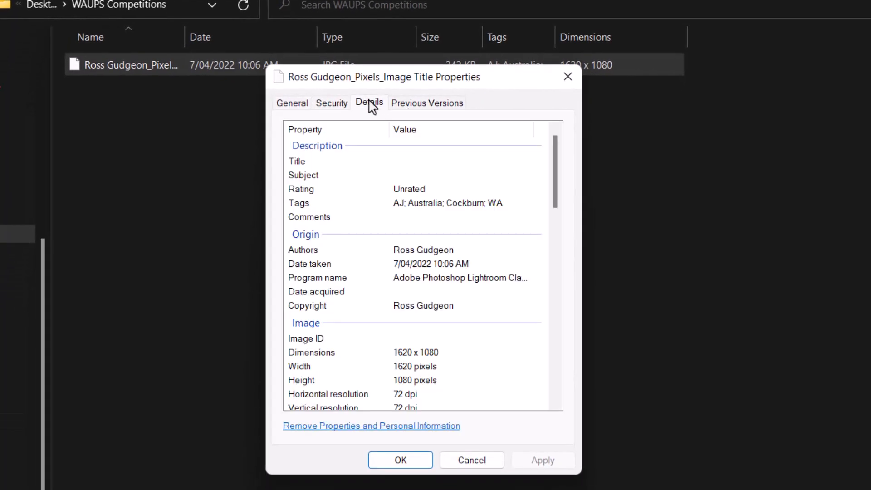
pyautogui.scroll(-1, 433, 293)
pyautogui.scroll(-1, 435, 294)
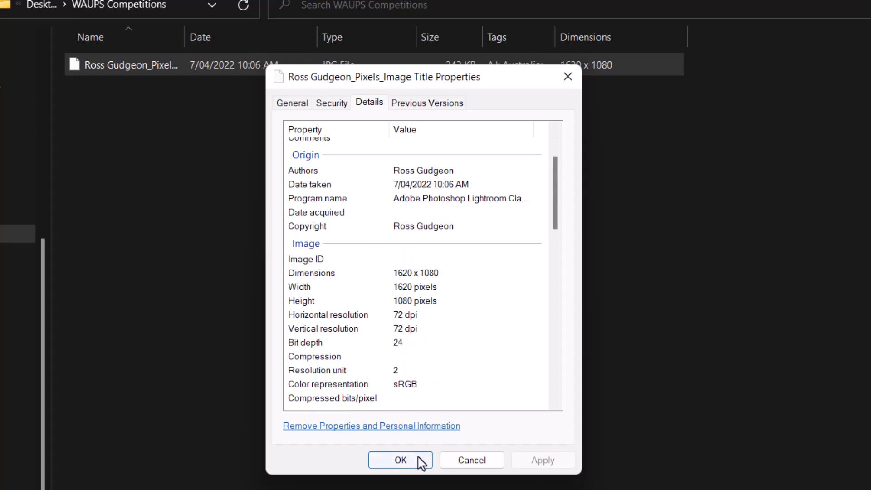
pyautogui.click(401, 460)
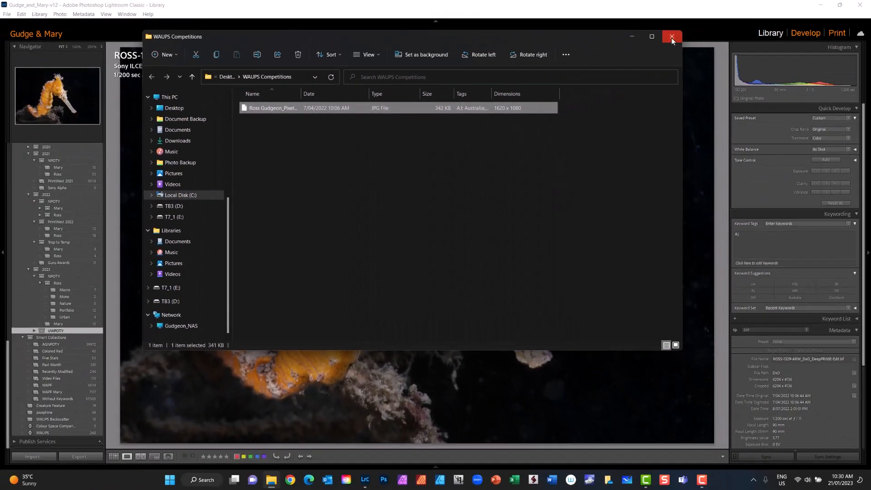
pyautogui.click(673, 39)
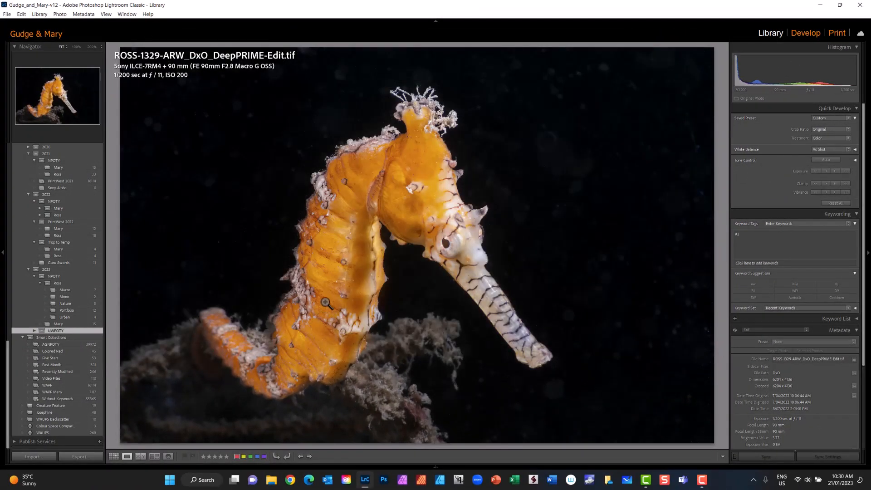
# Save the current export settings as a new preset named WAUPS Competitions in User Presets, and close the export dialog
pyautogui.click(80, 457)
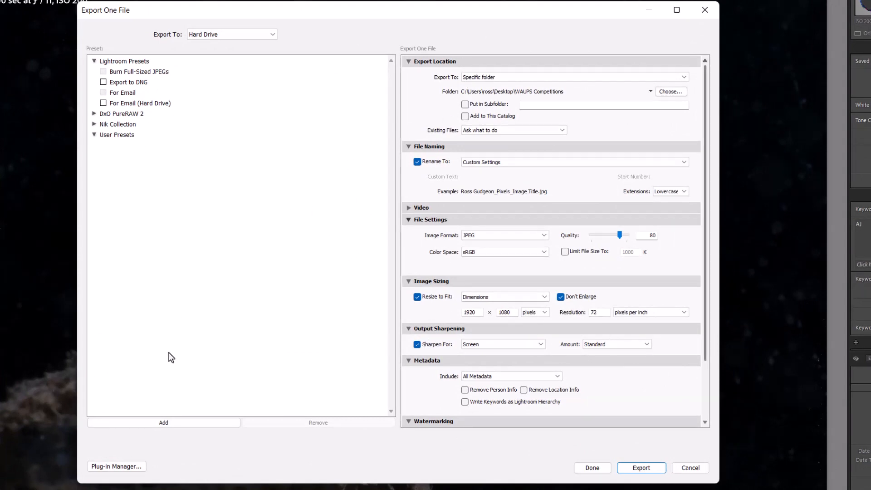
pyautogui.click(167, 423)
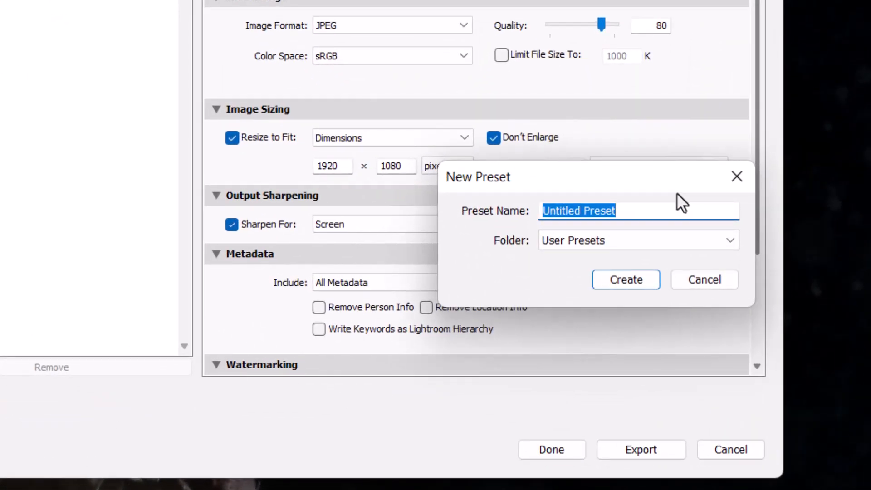
pyautogui.write('WA')
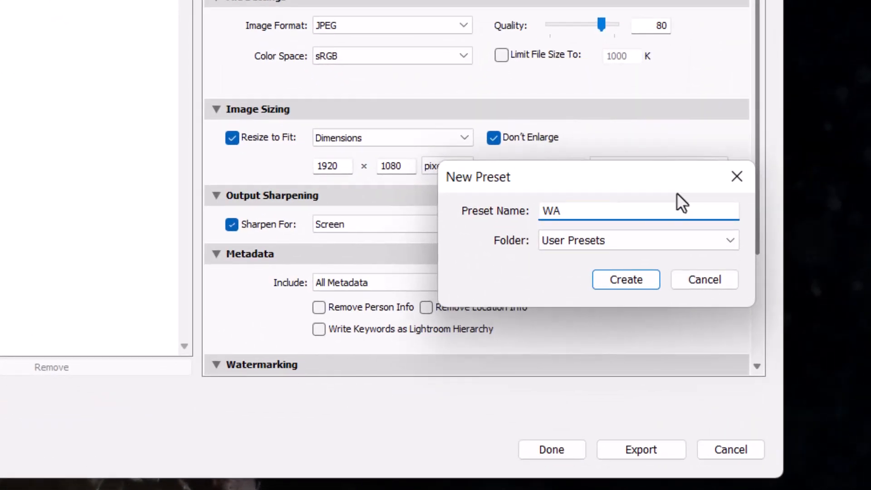
pyautogui.write('UPS Compe')
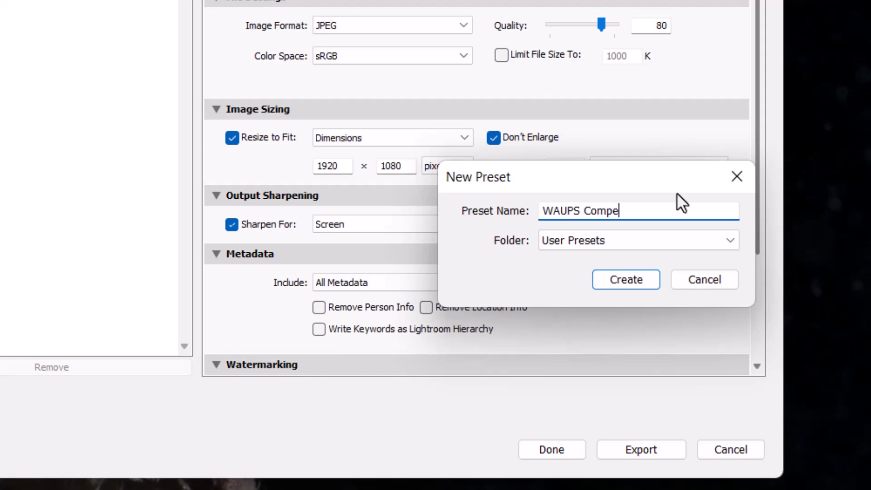
pyautogui.write('titions')
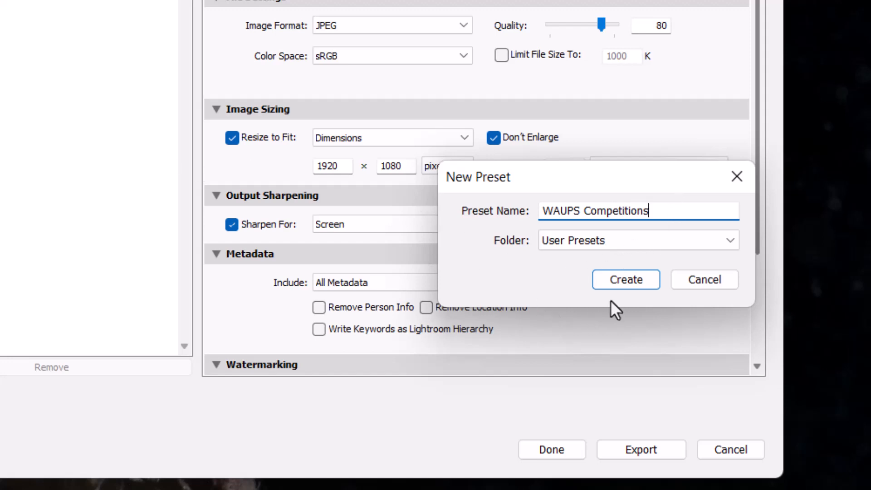
pyautogui.click(640, 288)
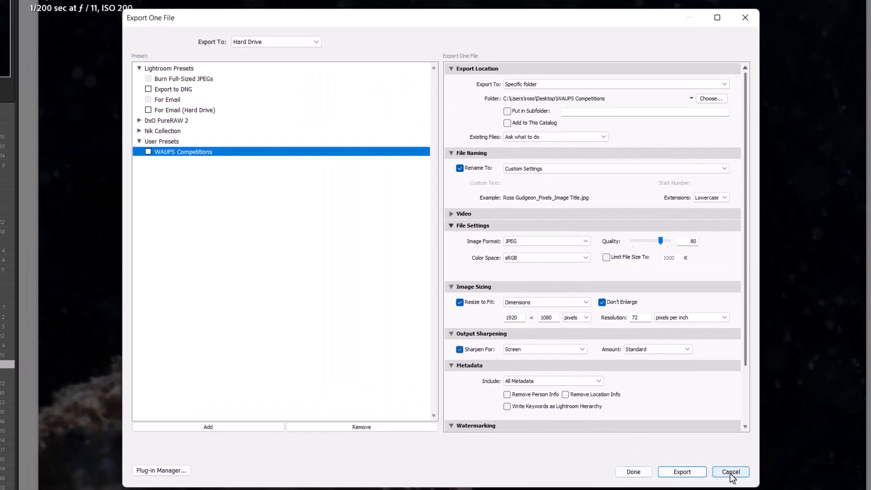
pyautogui.click(634, 472)
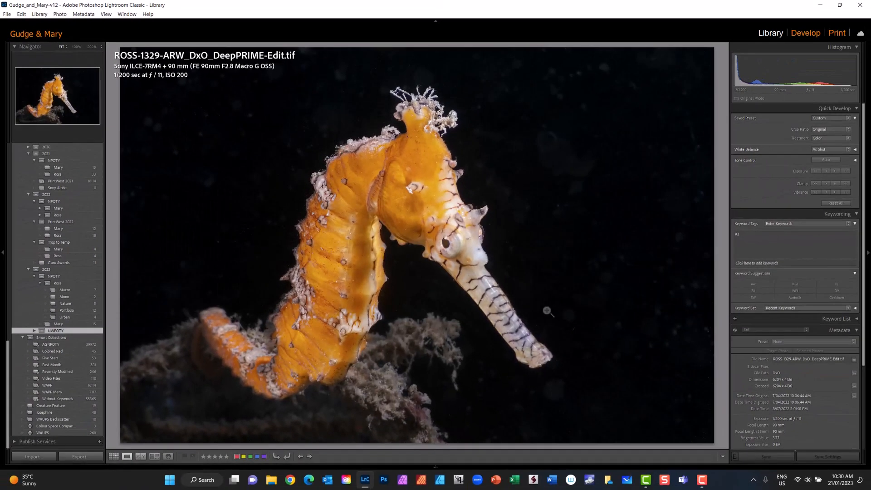
# Select the octopus photo in the grid and load the WAUPS Competitions preset for its export
pyautogui.press('g')
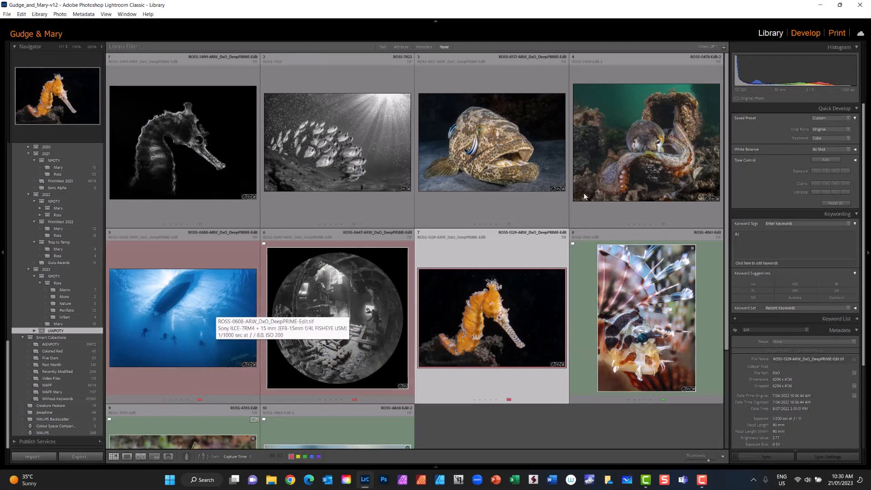
pyautogui.click(622, 167)
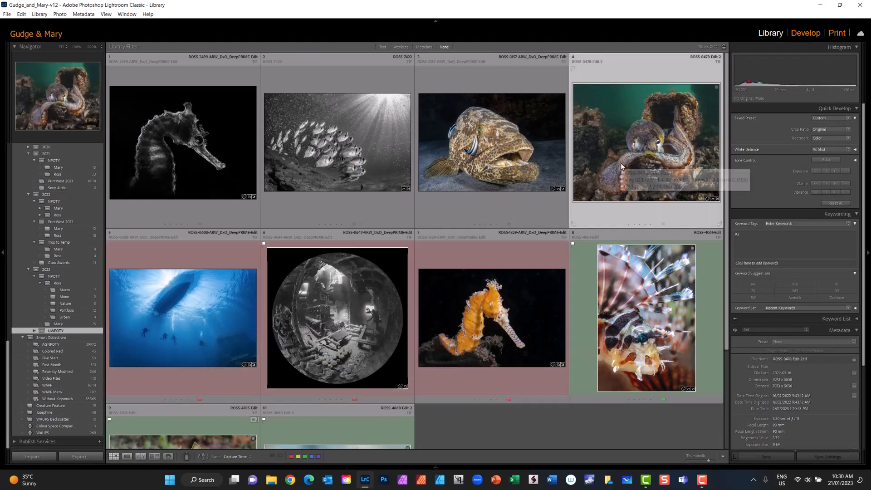
pyautogui.click(81, 457)
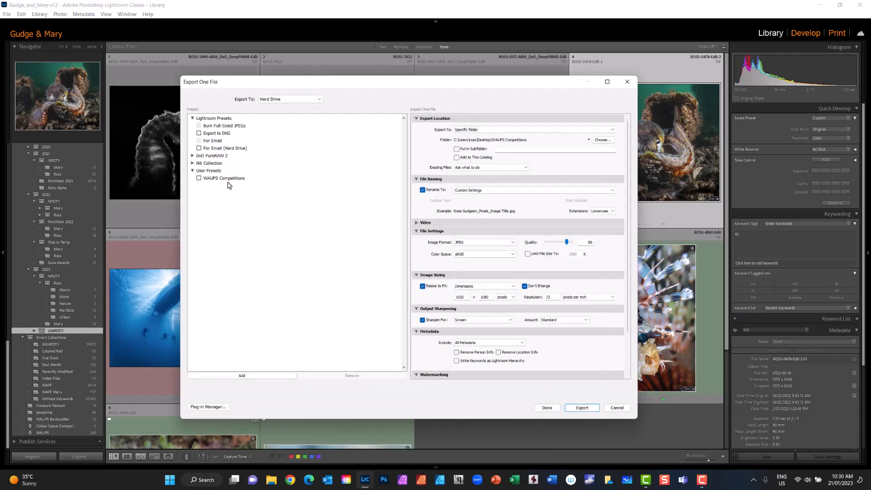
pyautogui.click(231, 180)
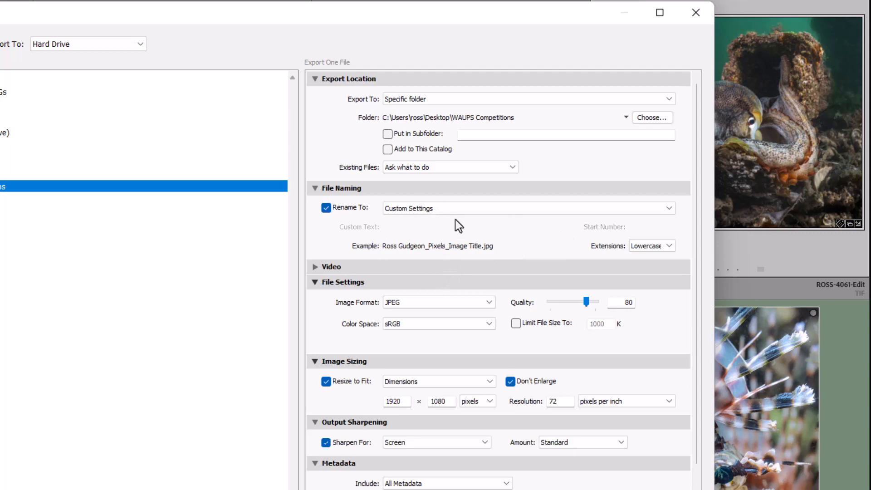
# Add "No 2" after the image title in the custom filename template for the octopus export
pyautogui.click(451, 208)
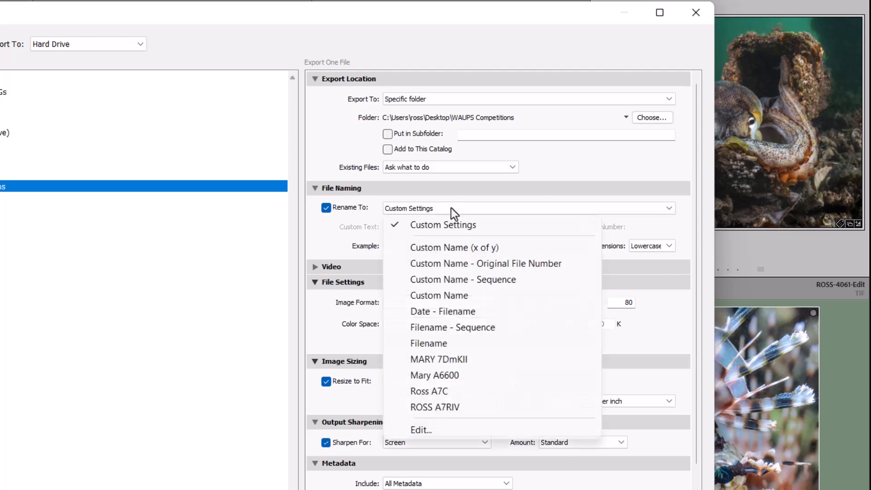
pyautogui.click(431, 430)
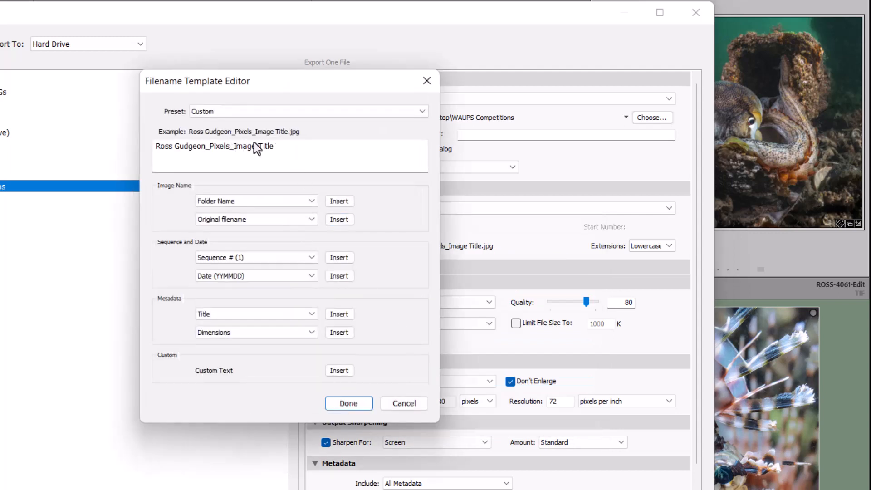
pyautogui.click(281, 149)
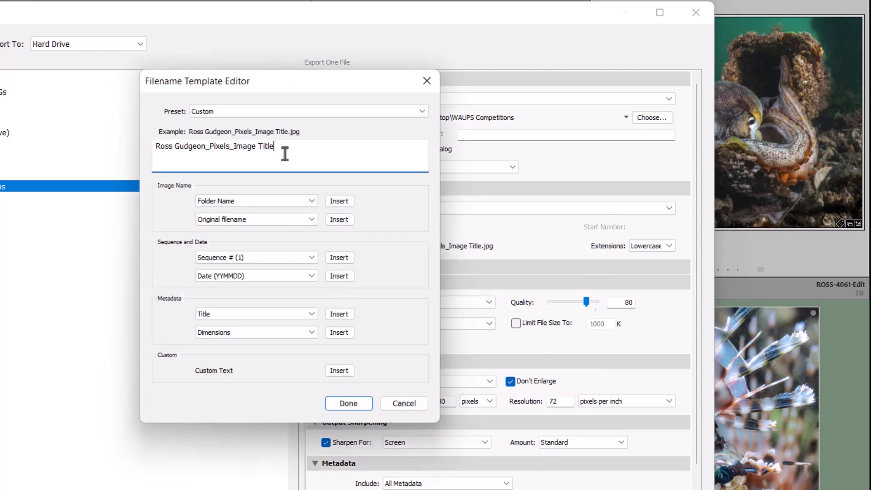
pyautogui.write('No 2')
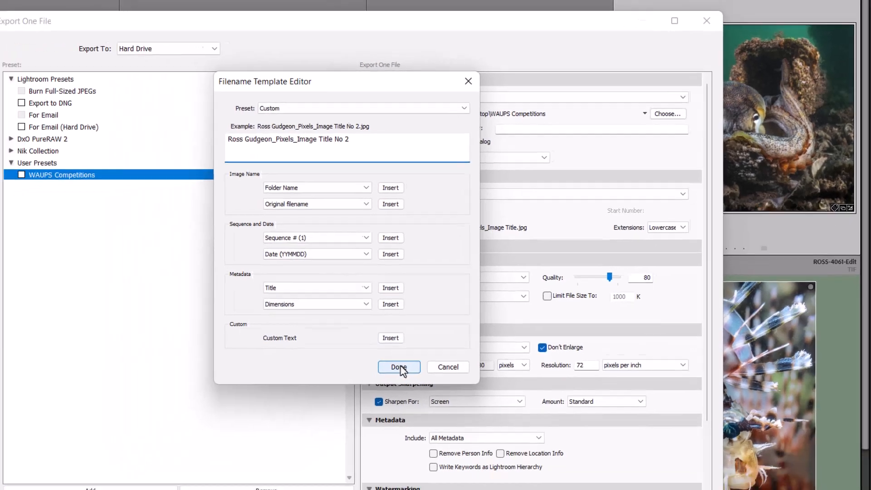
pyautogui.click(350, 403)
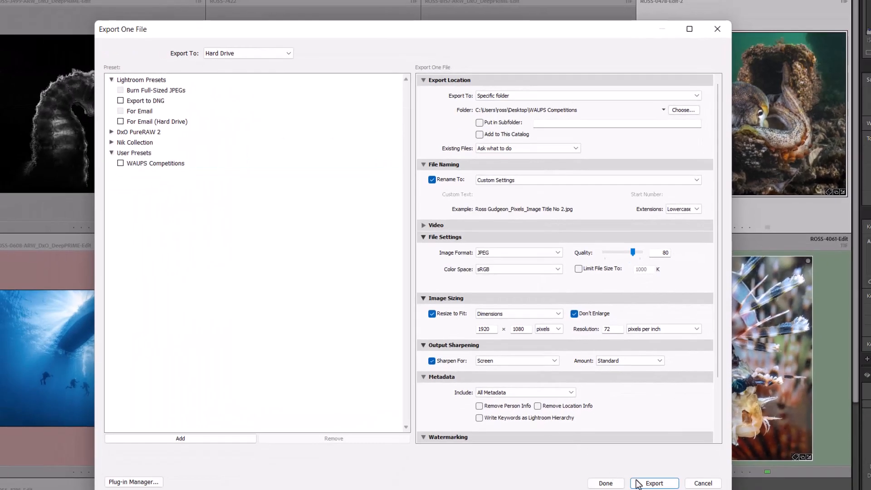
# Export the octopus photo, check the files in the WAUPS Competitions folder, and minimize the folder window
pyautogui.click(654, 482)
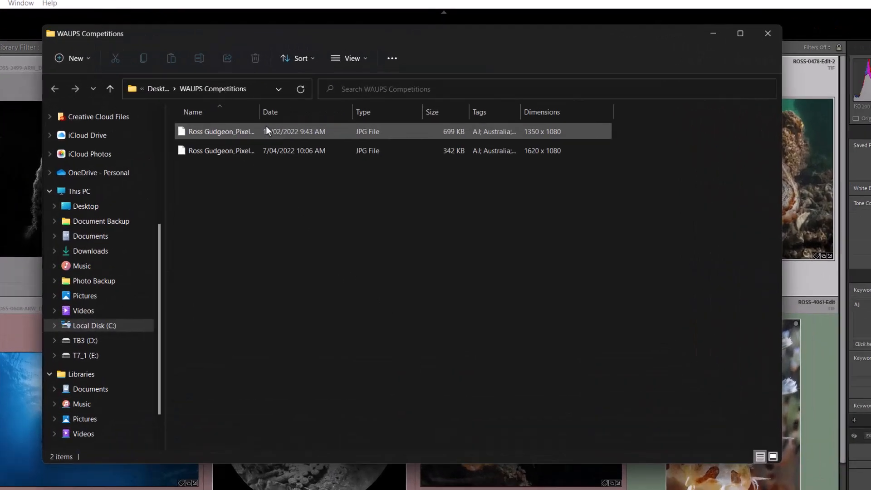
pyautogui.doubleClick(260, 112)
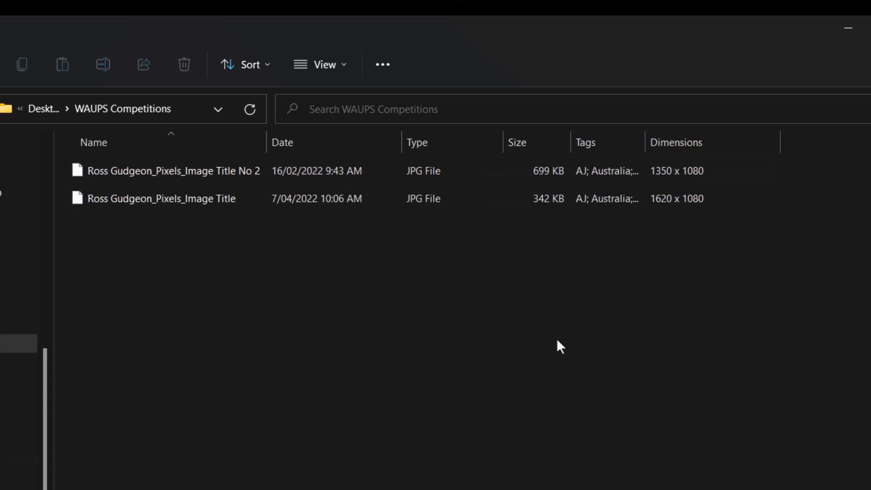
pyautogui.click(848, 27)
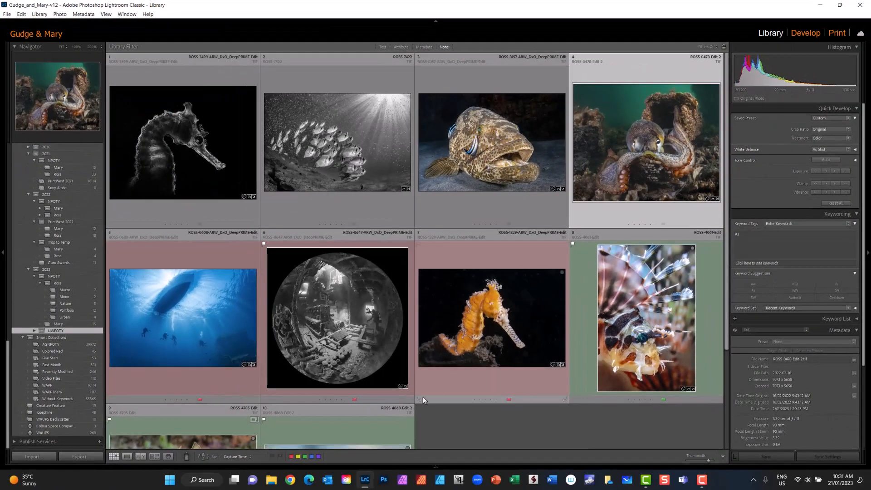
# Try out ticking the WAUPS Competitions, Export to DNG and For Email (Hard Drive) presets, reselect WAUPS Competitions alone, and leave the export dialog
pyautogui.click(81, 457)
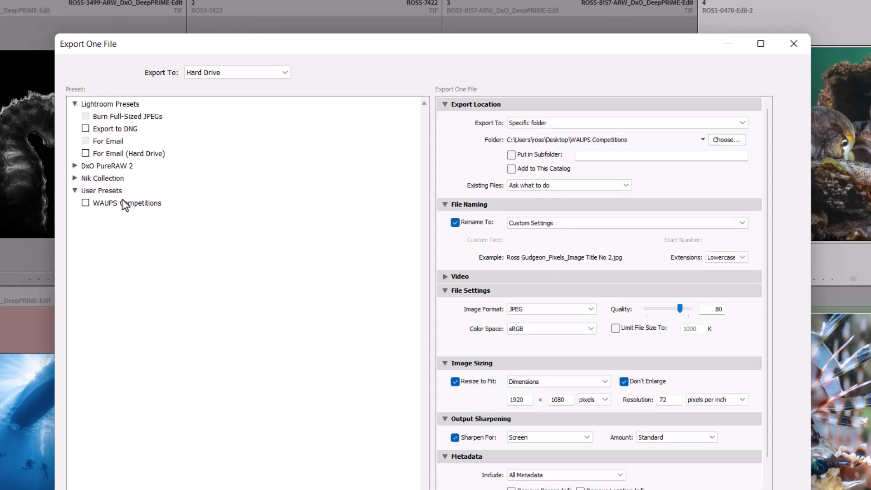
pyautogui.click(86, 203)
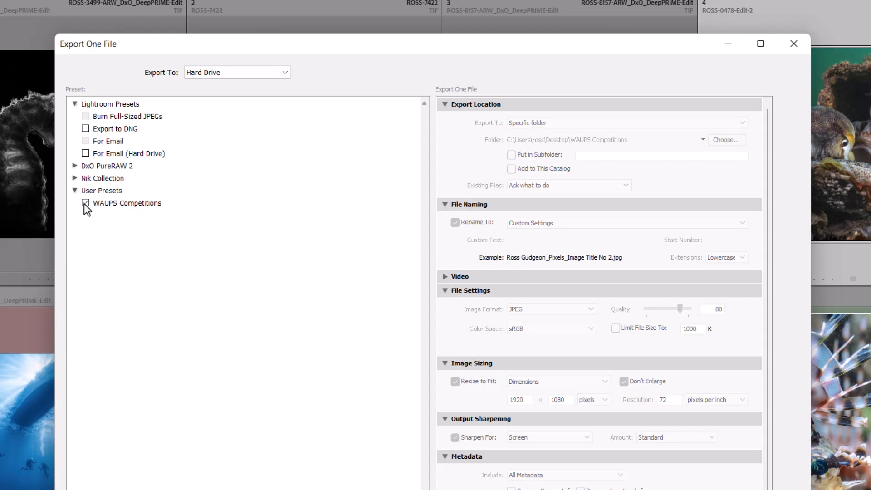
pyautogui.click(121, 205)
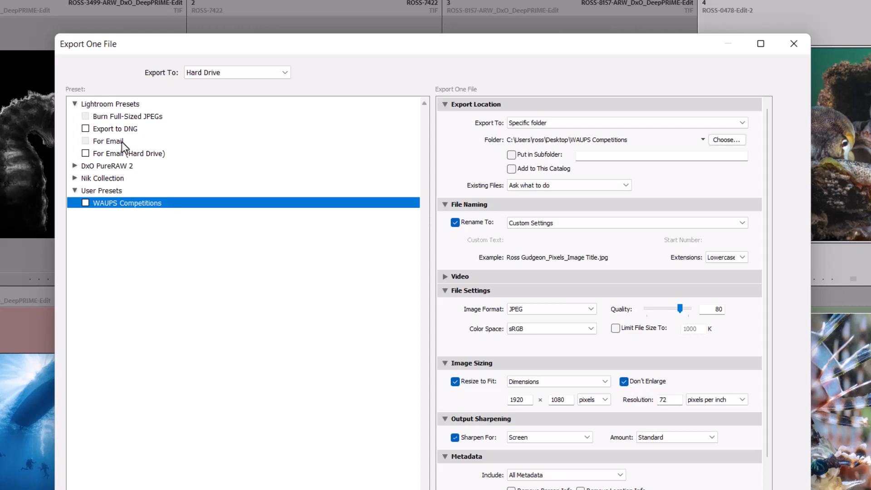
pyautogui.click(86, 130)
pyautogui.click(86, 155)
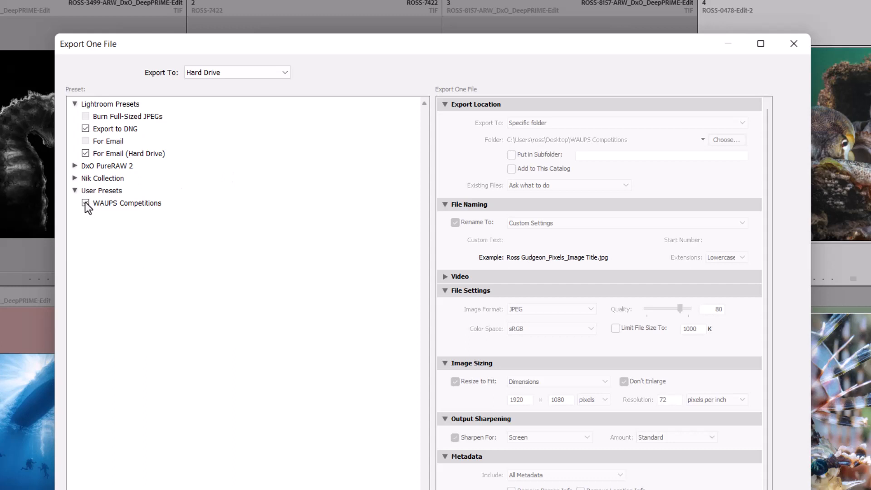
pyautogui.click(85, 154)
pyautogui.click(132, 203)
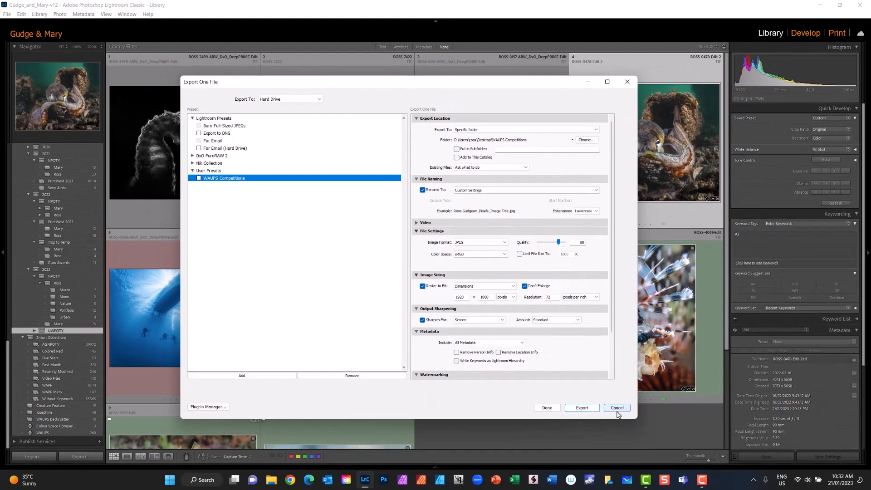
pyautogui.click(611, 403)
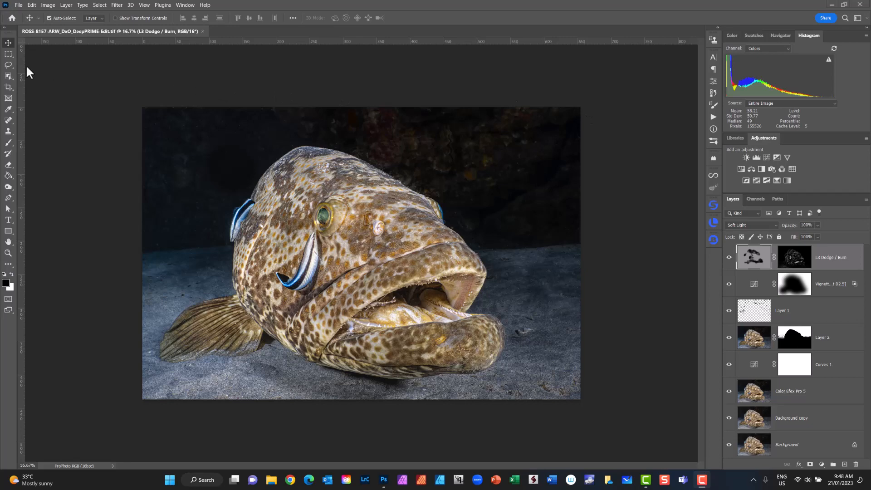
# Convert the grouper image's color profile to sRGB IEC61966-2.1, with Flatten Image to Preserve Appearance enabled
pyautogui.click(32, 6)
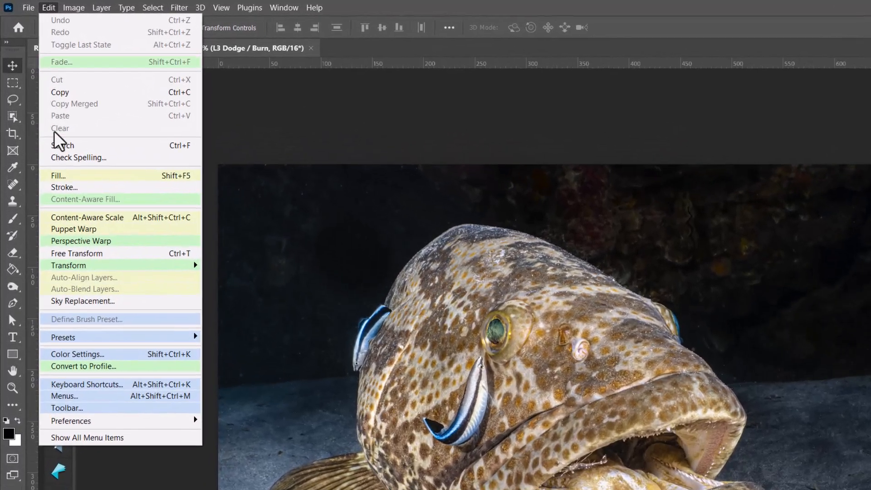
pyautogui.click(61, 369)
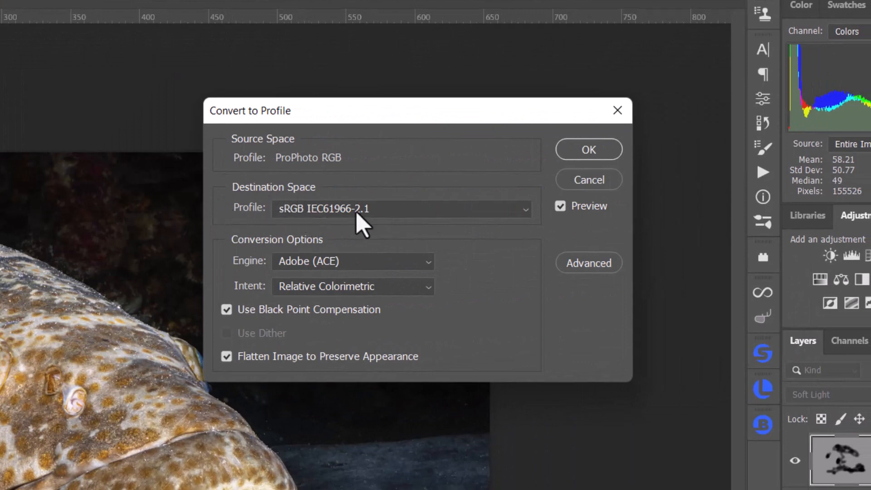
pyautogui.click(525, 210)
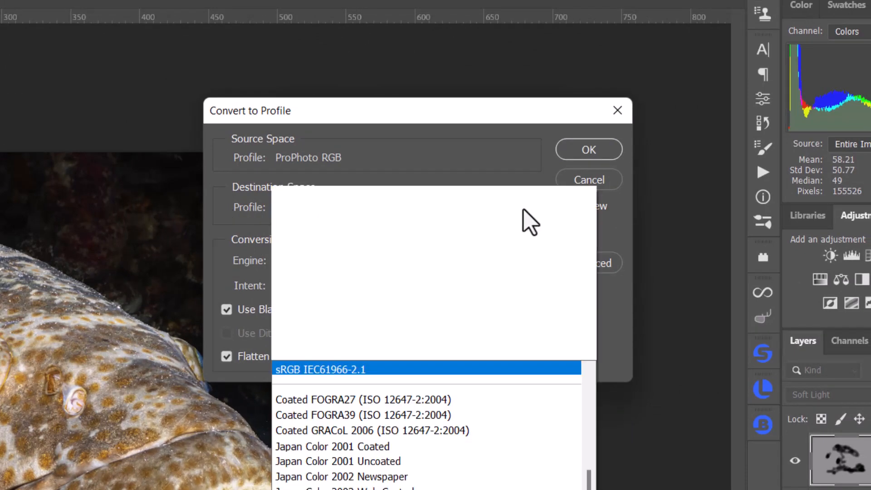
pyautogui.scroll(6, 528, 222)
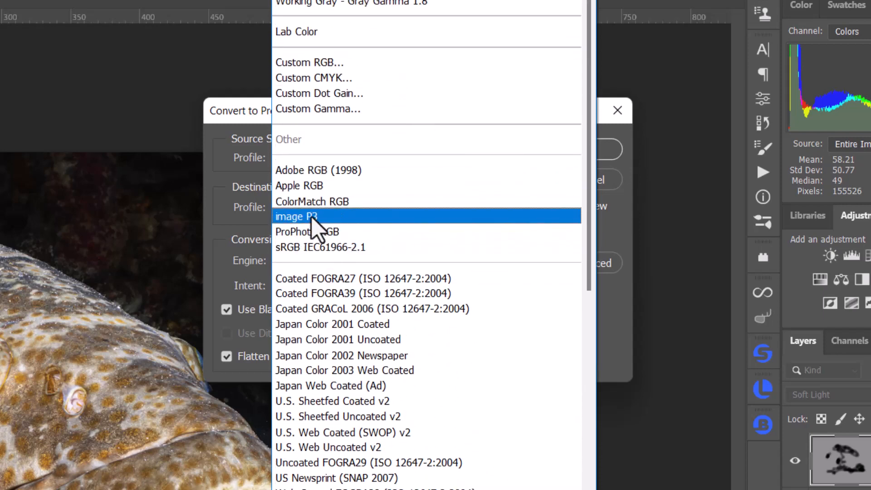
pyautogui.click(308, 248)
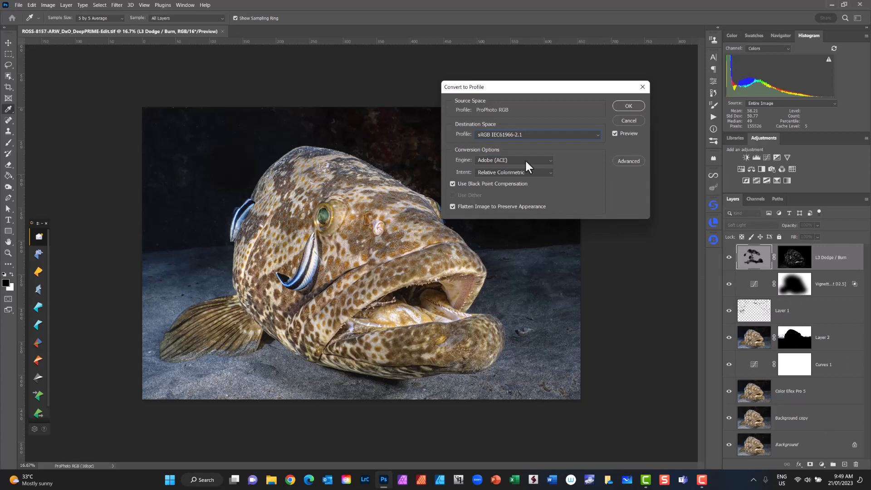
pyautogui.click(629, 106)
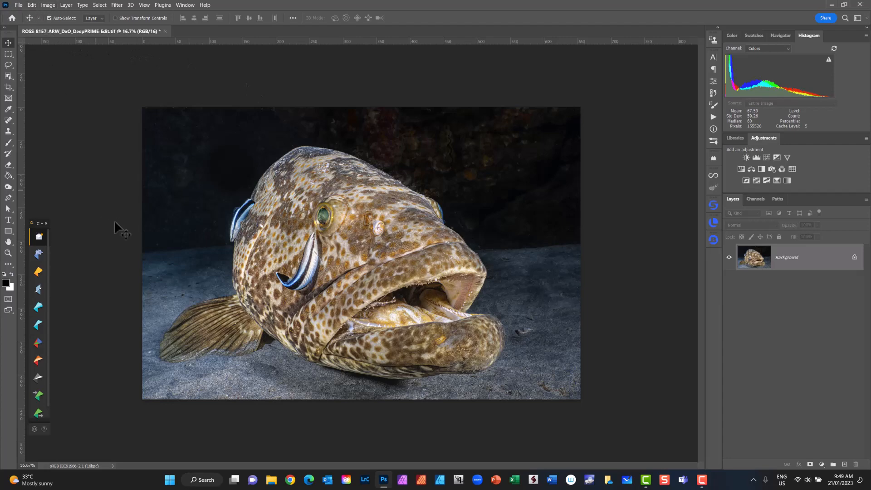
# Resize the grouper image to 72 pixels/inch and a height of 1080 pixels, with the width kept proportional
pyautogui.click(49, 6)
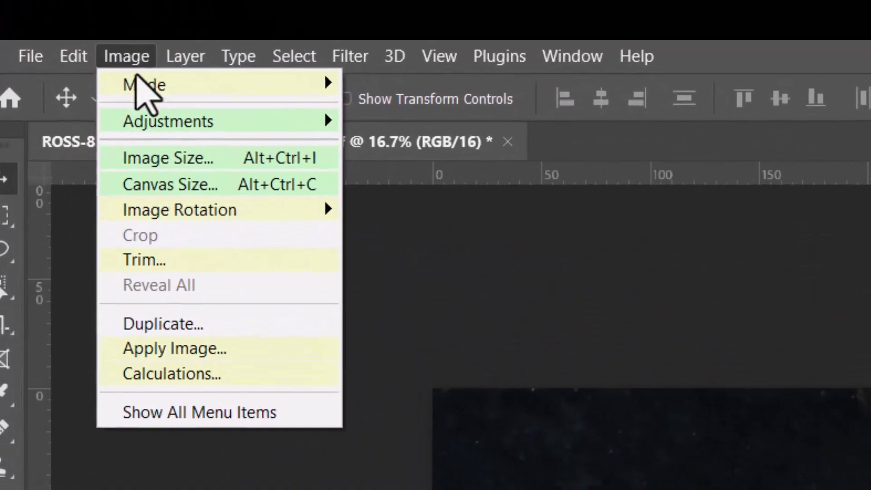
pyautogui.click(158, 170)
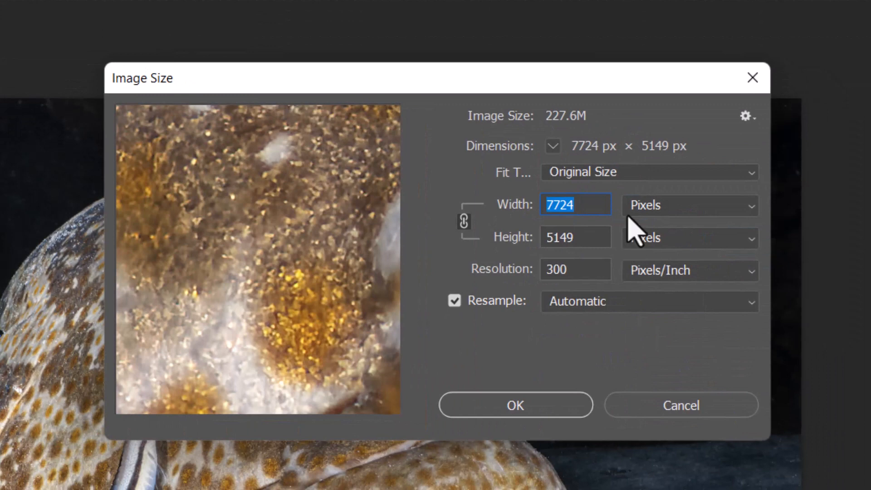
pyautogui.moveTo(585, 271); pyautogui.dragTo(471, 271)
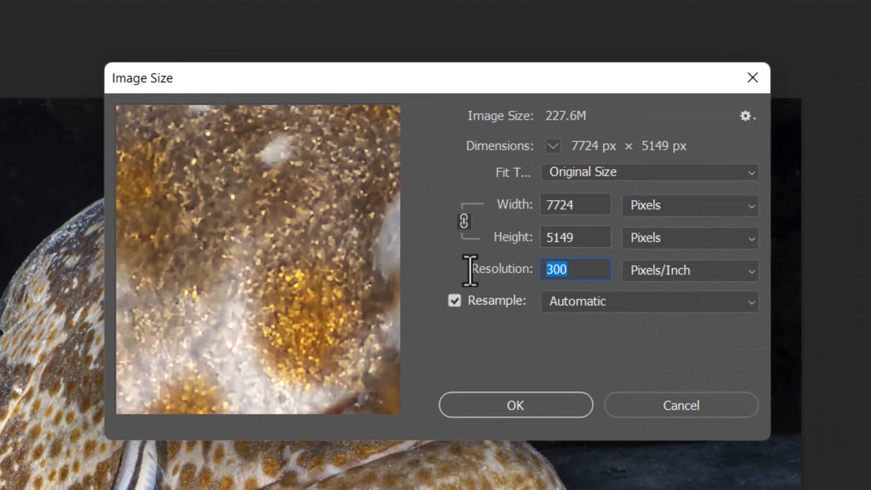
pyautogui.write('72')
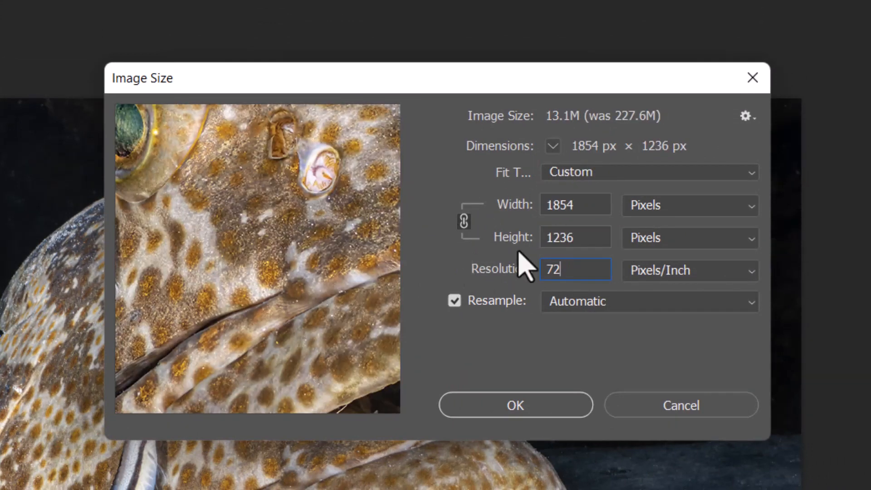
pyautogui.moveTo(583, 234); pyautogui.dragTo(497, 227)
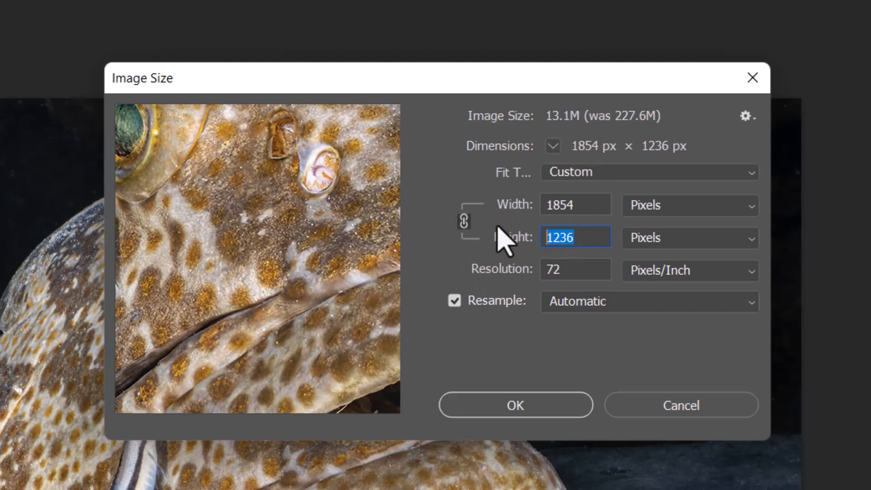
pyautogui.write('1080')
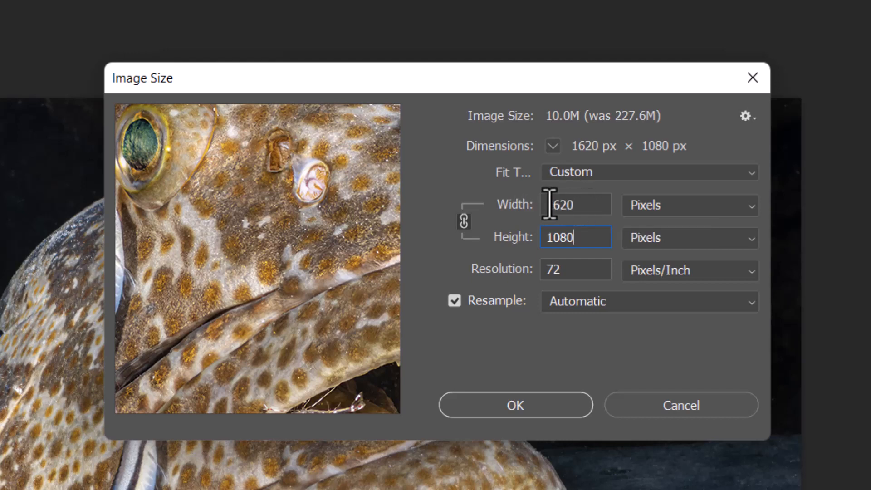
pyautogui.doubleClick(590, 204)
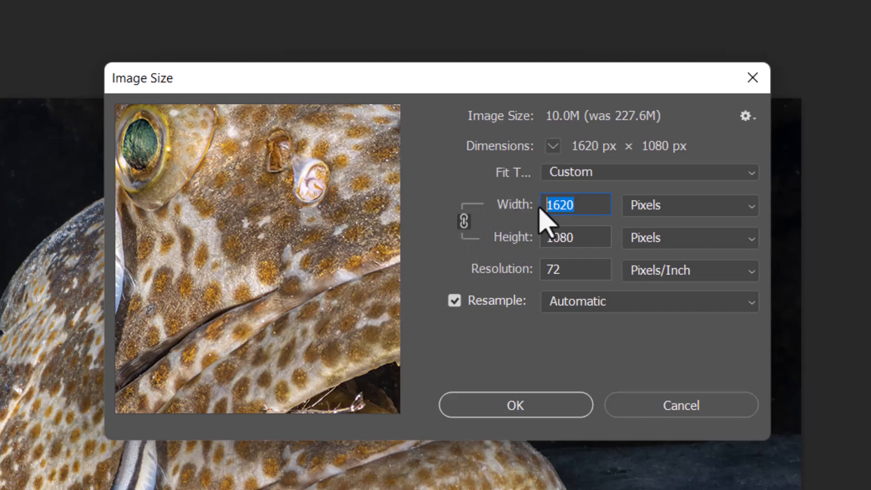
pyautogui.click(509, 409)
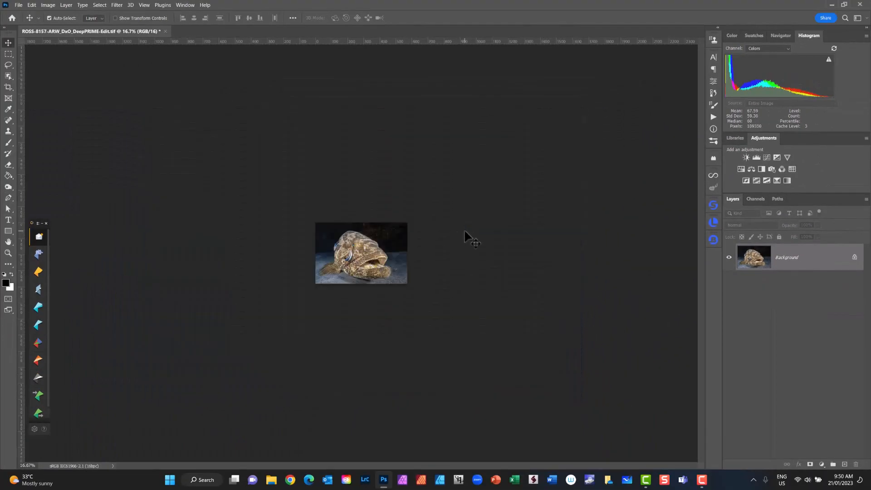
pyautogui.hotkey('ctrl', '1')
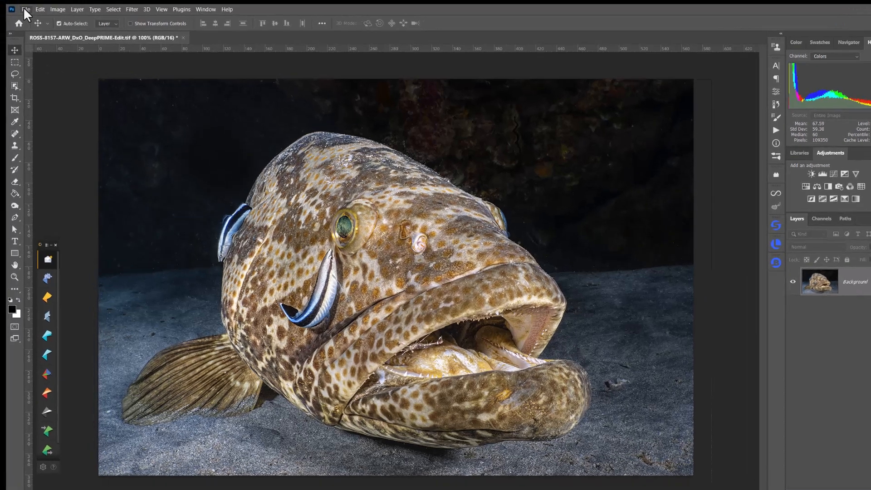
# Start saving a copy of the grouper image with JPEG as the file type
pyautogui.click(18, 5)
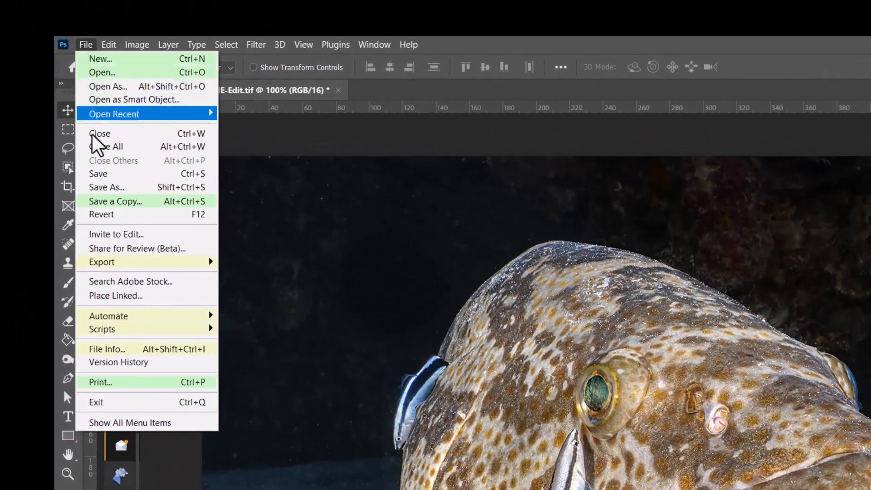
pyautogui.click(104, 202)
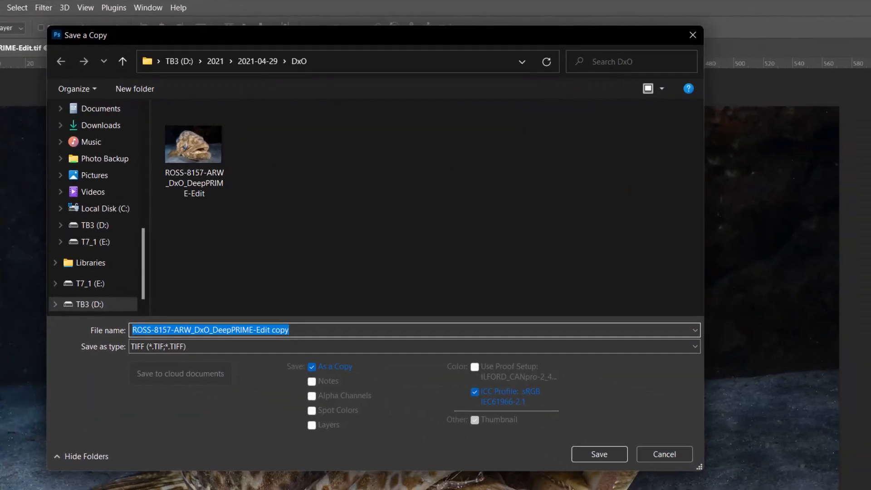
pyautogui.click(163, 353)
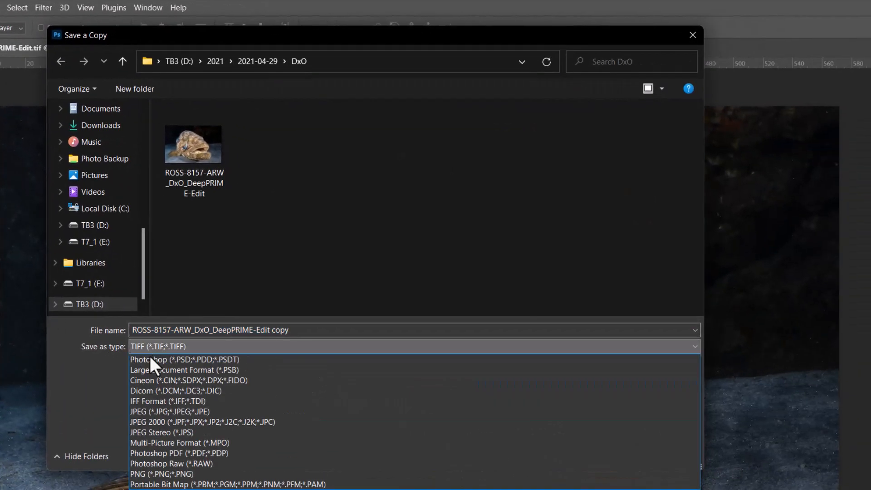
pyautogui.click(147, 412)
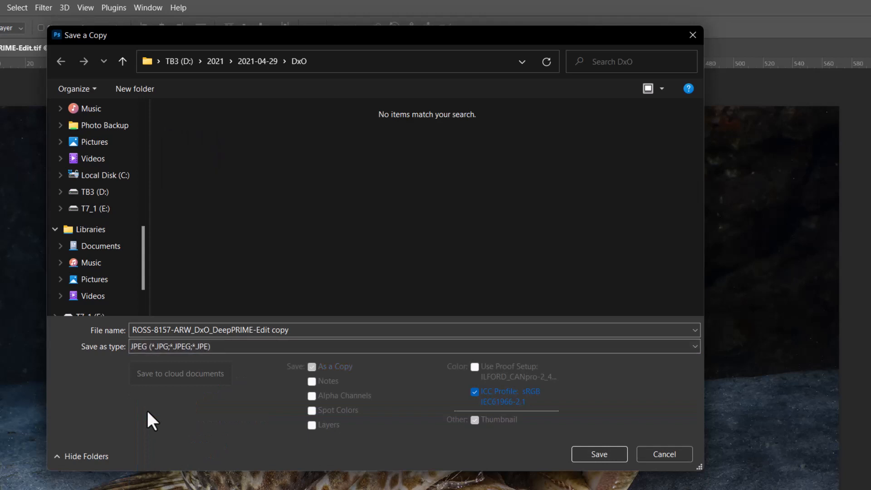
# Name the copy with the photographer's full name followed by "_Pixels_Image Title"
pyautogui.click(300, 330)
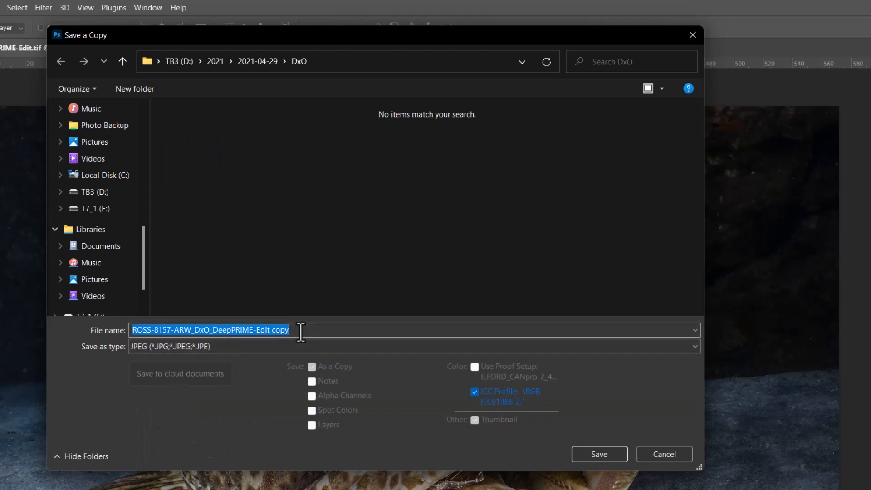
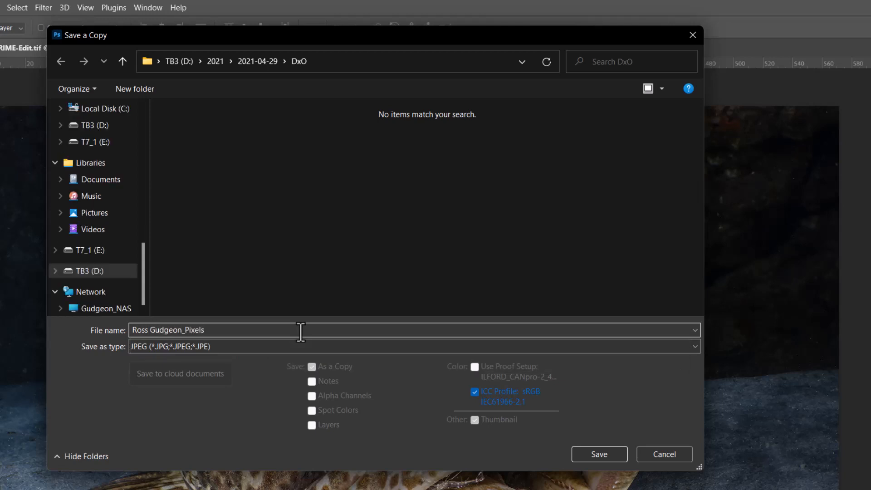
pyautogui.write('_Image Title')
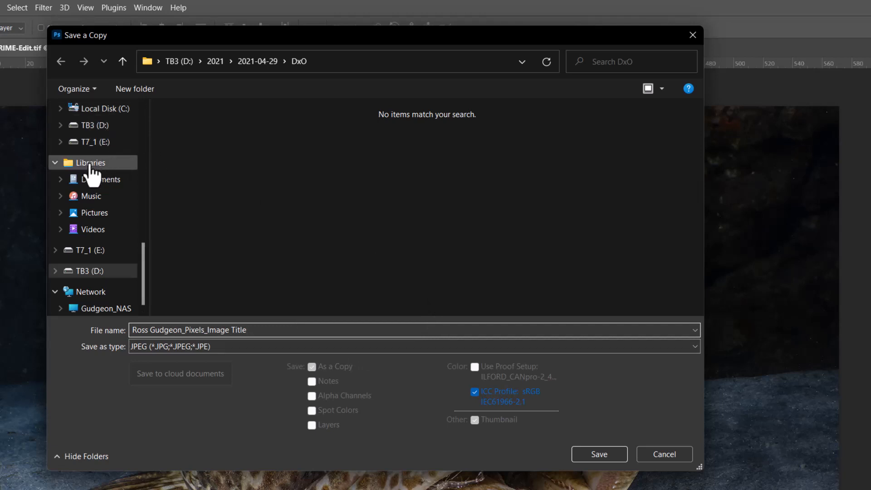
# Save the copy into the WAUPS Competitions folder on the Desktop, replacing the existing file of the same name
pyautogui.scroll(3, 90, 166)
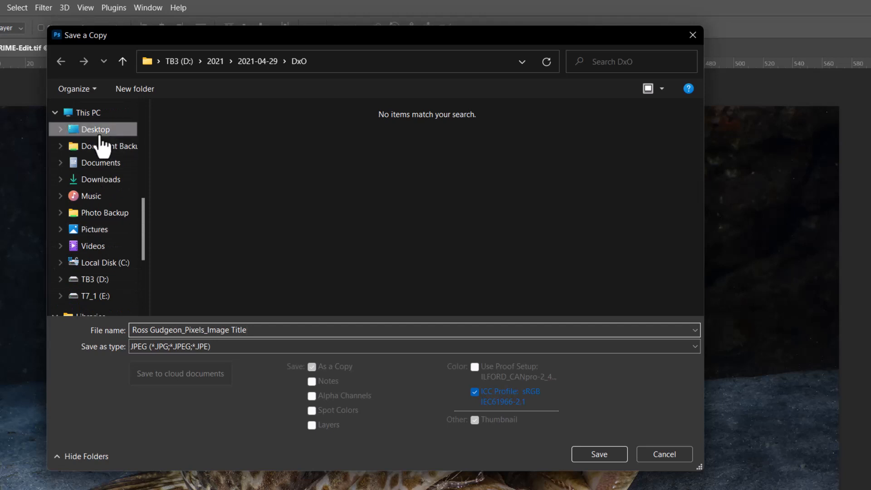
pyautogui.click(101, 136)
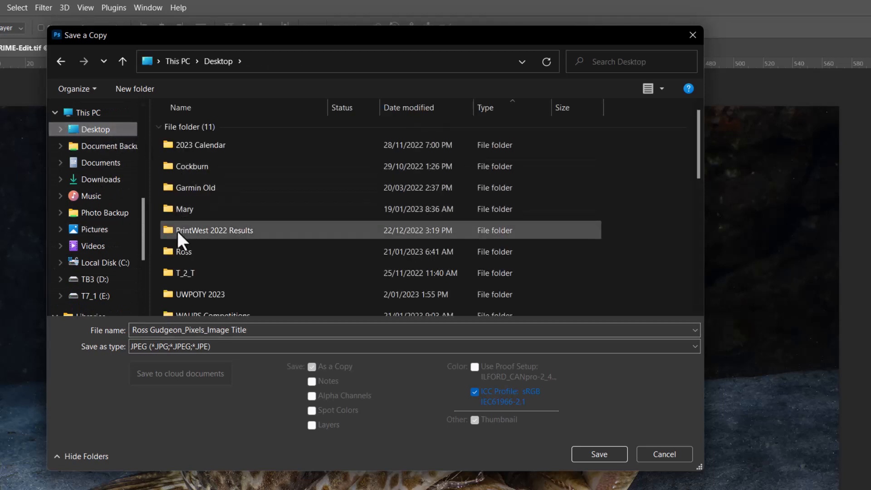
pyautogui.scroll(-3, 178, 230)
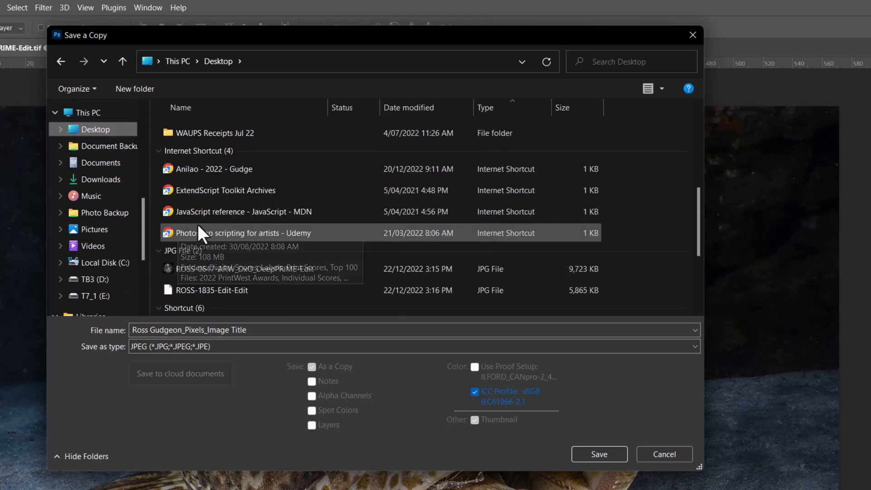
pyautogui.scroll(2, 193, 219)
pyautogui.click(214, 214)
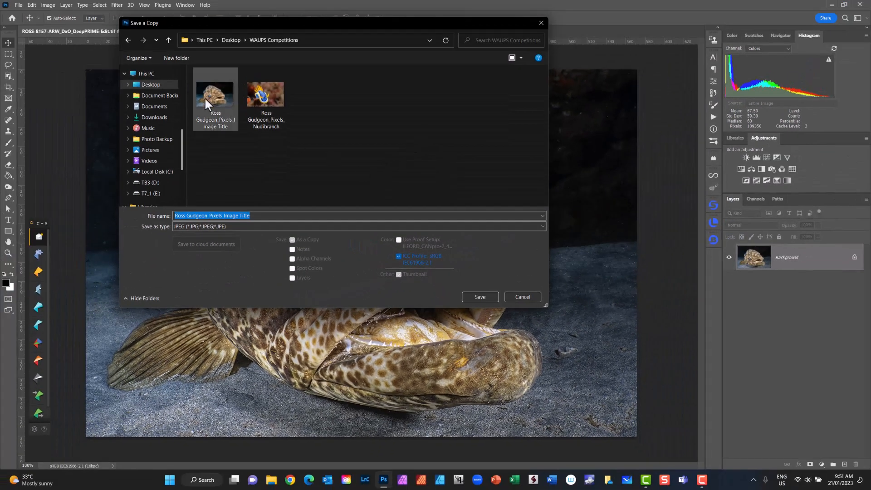
pyautogui.click(480, 298)
pyautogui.click(456, 240)
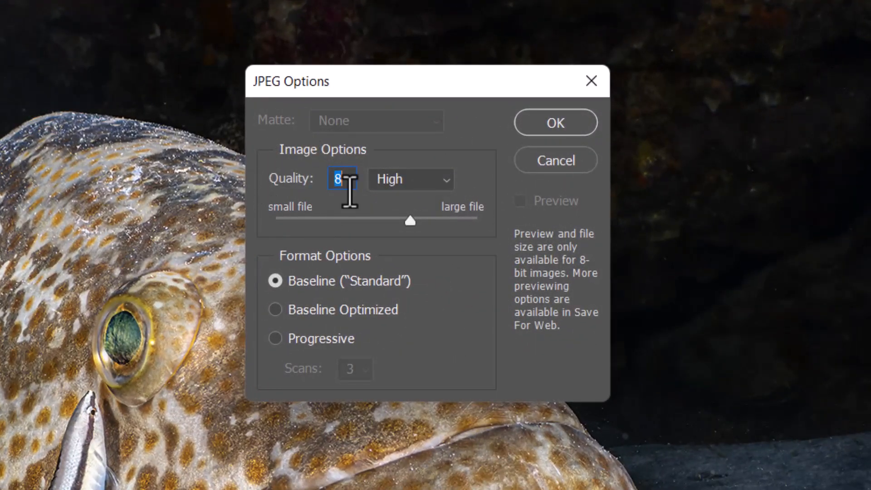
# Try JPEG quality 12 (Maximum), return it to 8 (High) with Baseline ("Standard") format, and accept the options
pyautogui.click(446, 180)
pyautogui.click(451, 184)
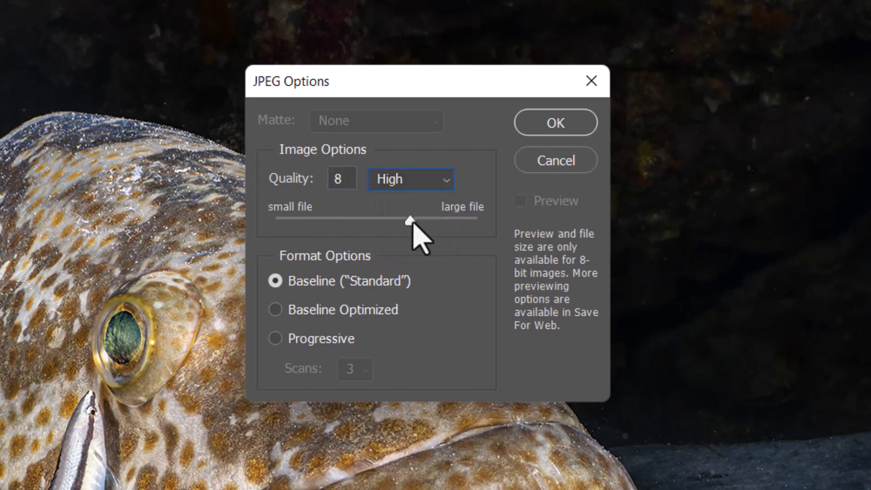
pyautogui.moveTo(414, 222); pyautogui.dragTo(427, 222)
pyautogui.hotkey('shift', 'Tab')
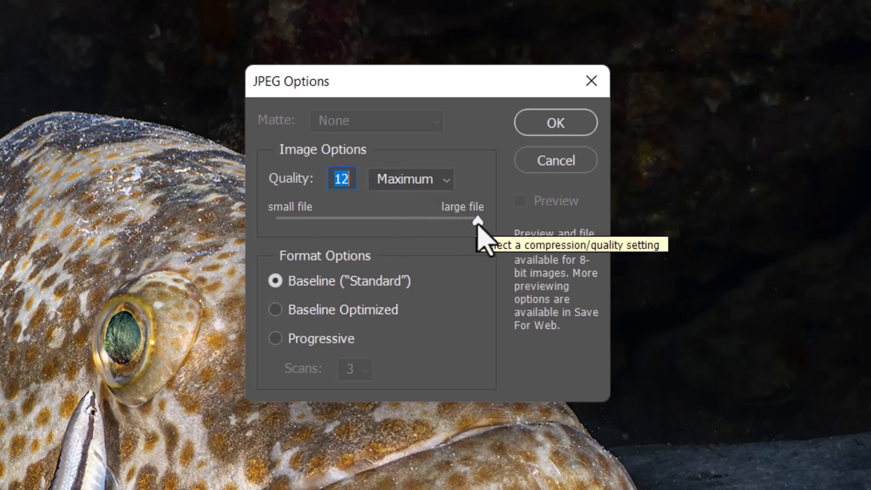
pyautogui.moveTo(478, 223); pyautogui.dragTo(415, 222)
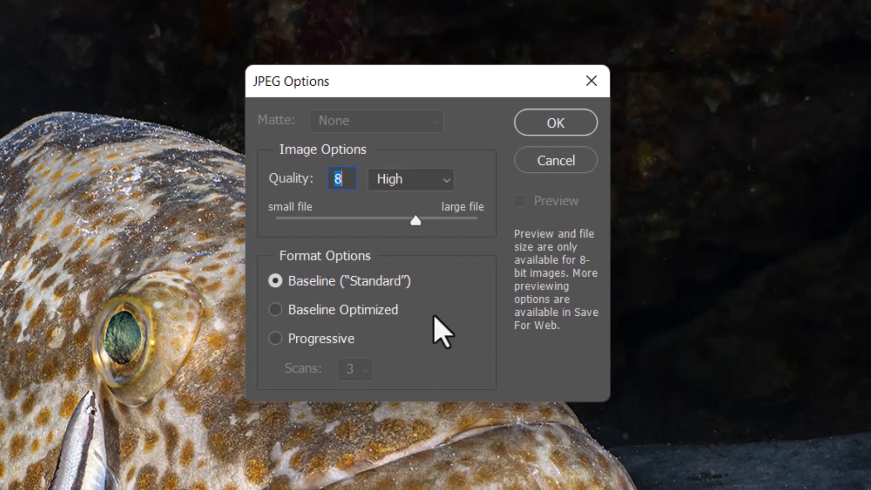
pyautogui.click(576, 129)
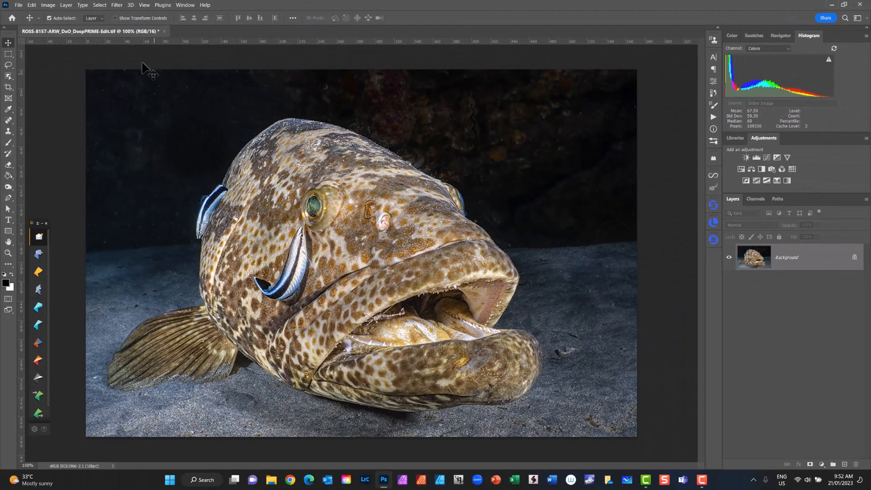
# Close the grouper TIFF document without saving its changes
pyautogui.click(164, 31)
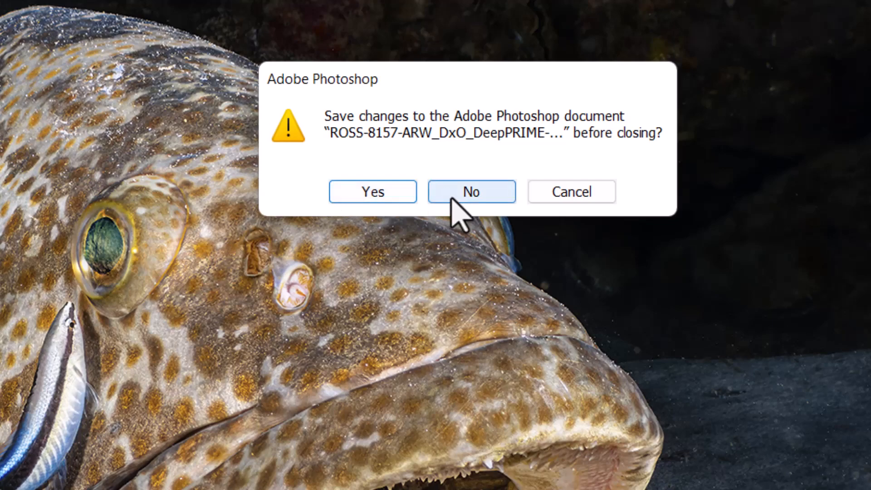
pyautogui.click(472, 193)
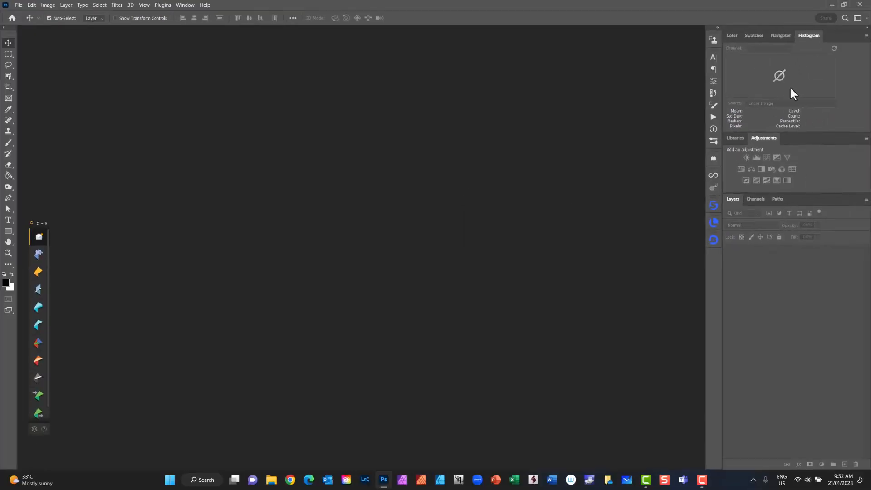
# Switch to File Explorer and open the WAUPS Competitions folder on the Desktop
pyautogui.click(272, 480)
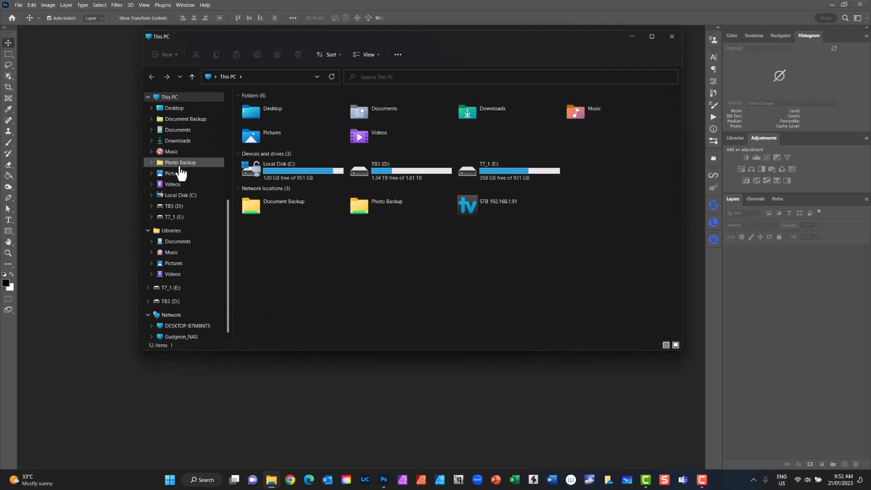
pyautogui.scroll(5, 181, 172)
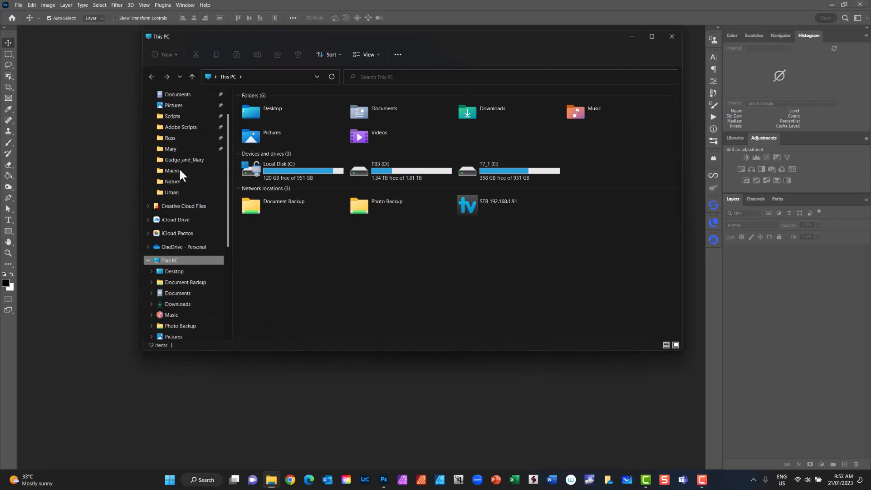
pyautogui.scroll(2, 180, 172)
pyautogui.click(181, 109)
pyautogui.scroll(-4, 336, 234)
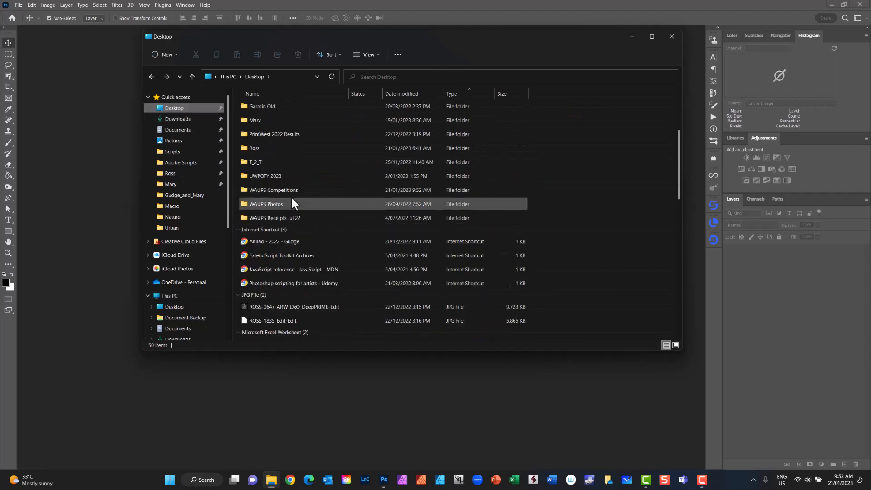
pyautogui.doubleClick(288, 191)
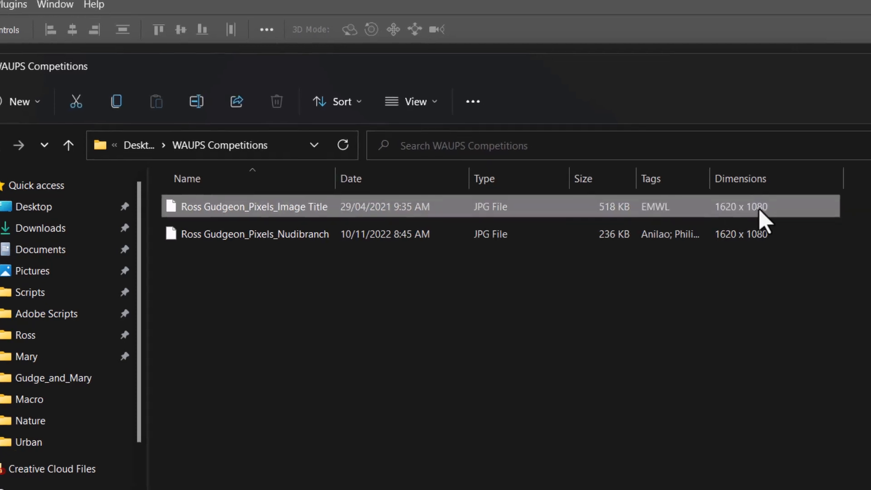
# Check the dimensions, resolution and color representation in the "Image Title" JPEG's detailed properties, and close the properties and folder windows
pyautogui.rightClick(622, 114)
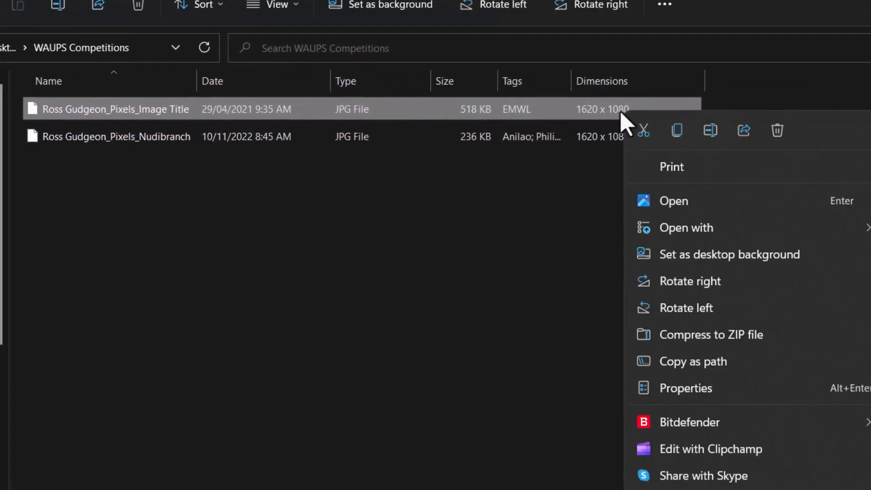
pyautogui.click(638, 389)
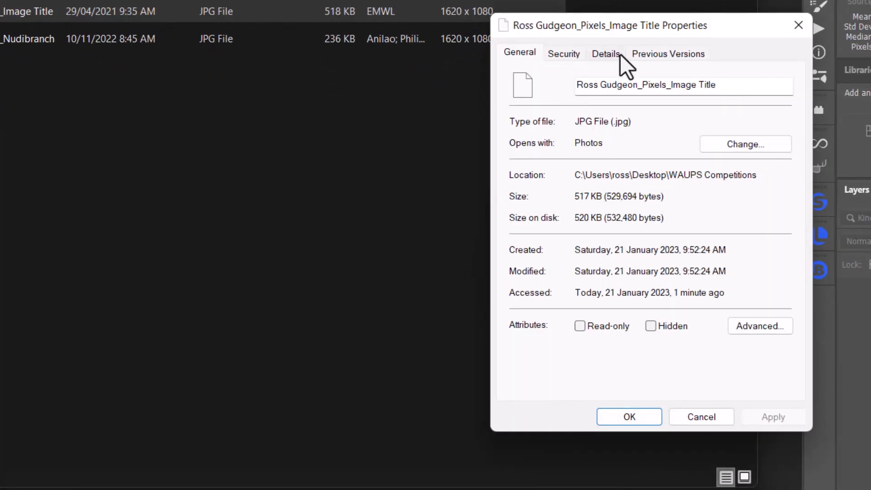
pyautogui.click(611, 53)
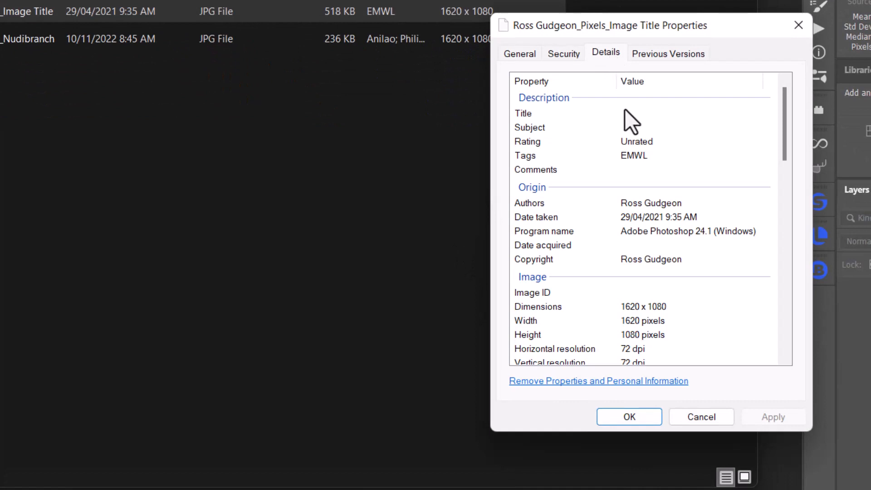
pyautogui.scroll(-3, 637, 168)
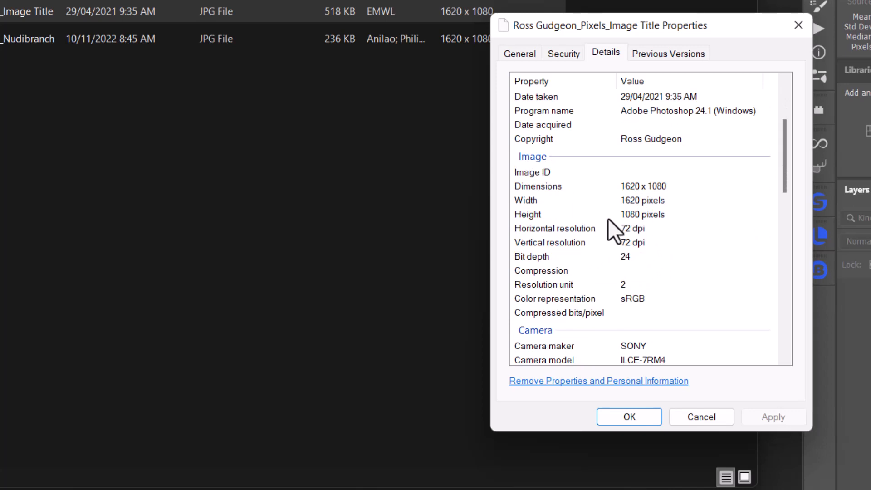
pyautogui.scroll(-2, 608, 219)
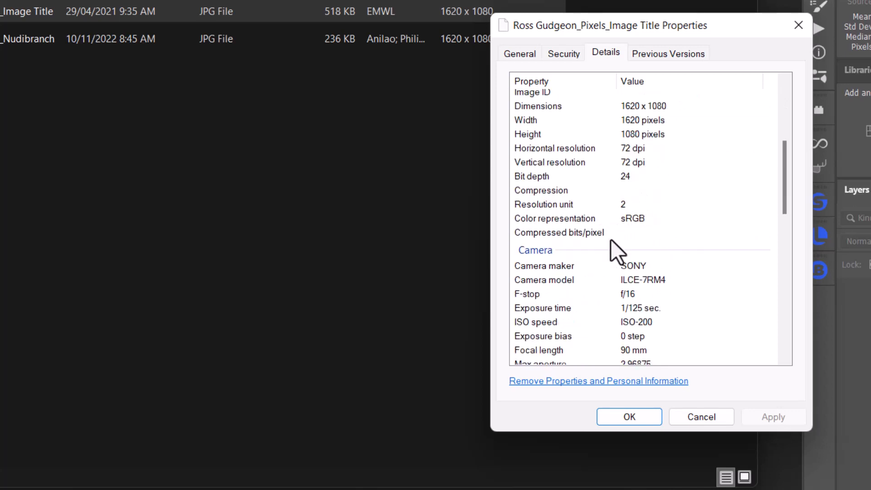
pyautogui.scroll(-1, 660, 233)
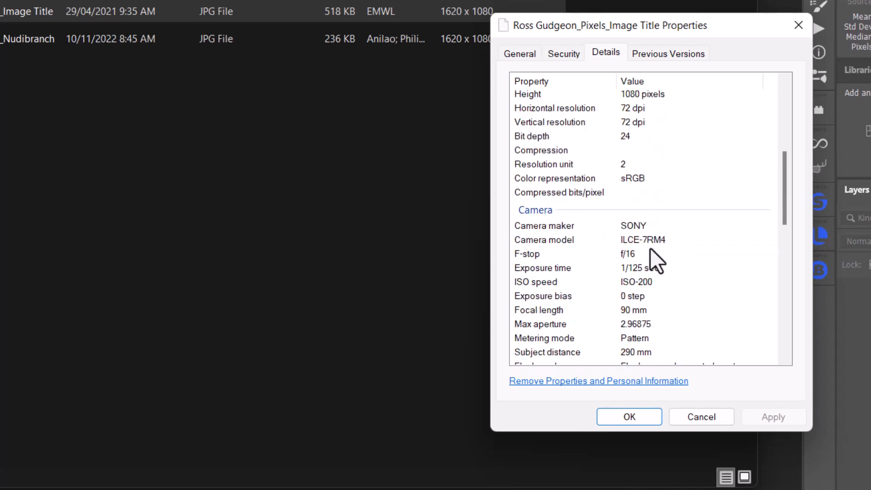
pyautogui.click(631, 414)
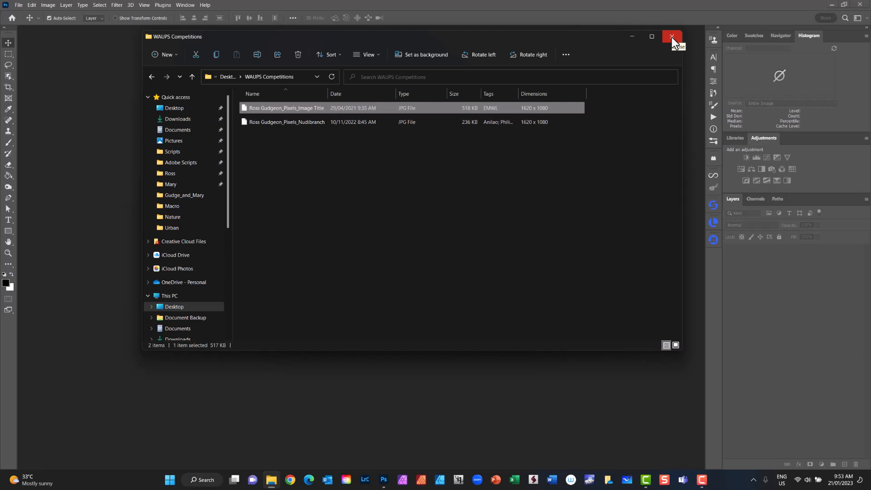
pyautogui.click(673, 39)
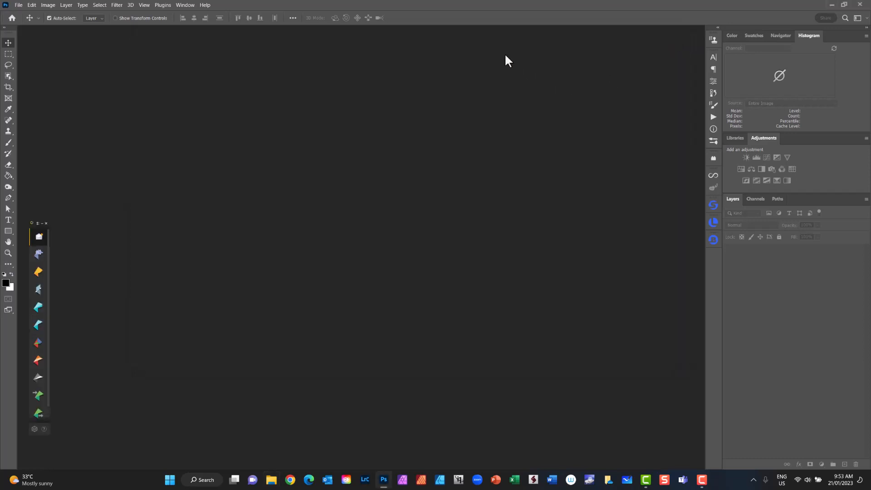